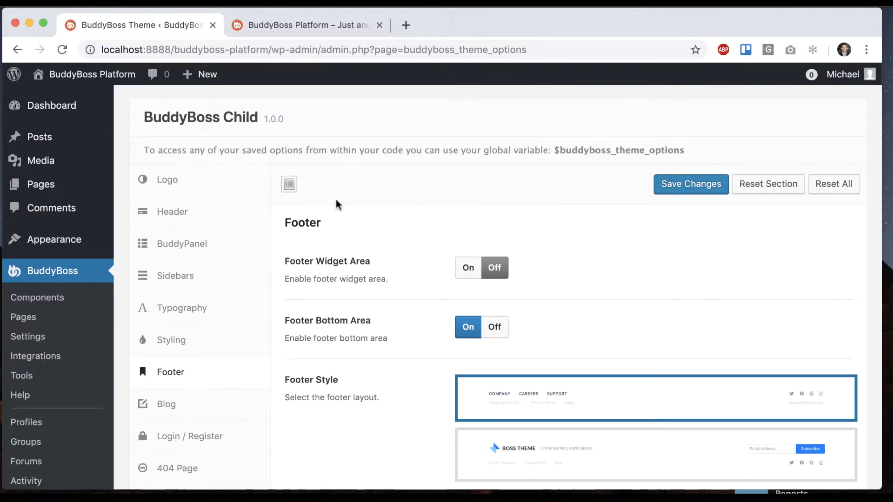
Step: Look at the live site's current footer, then return to the theme Footer settings
scroll(335, 199, "down", 3)
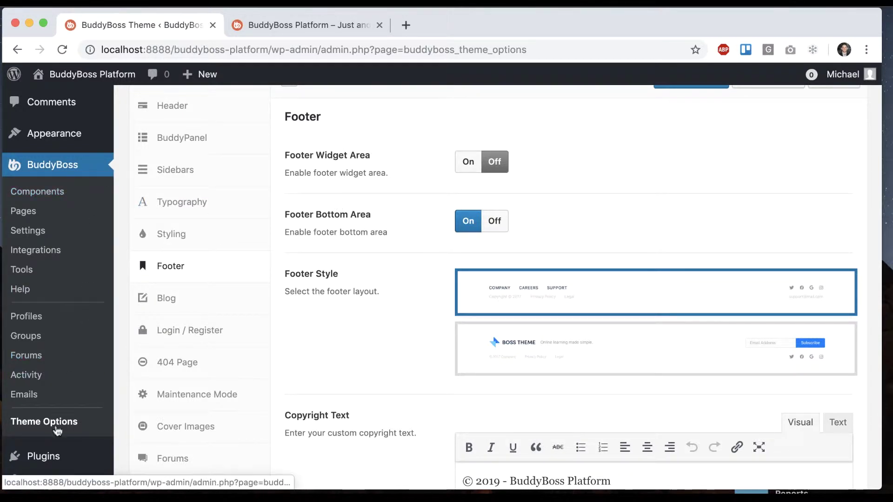
scroll(182, 253, "up", 3)
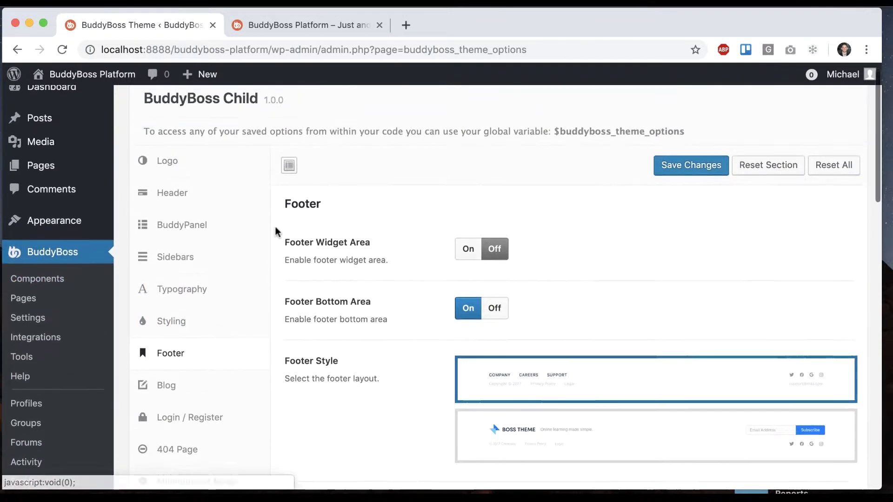
left_click(291, 10)
scroll(409, 305, "down", 15)
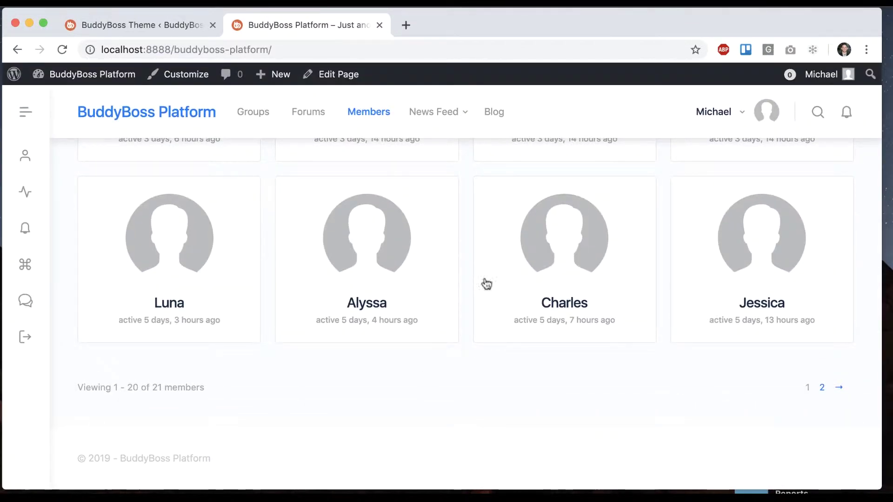
left_click(176, 33)
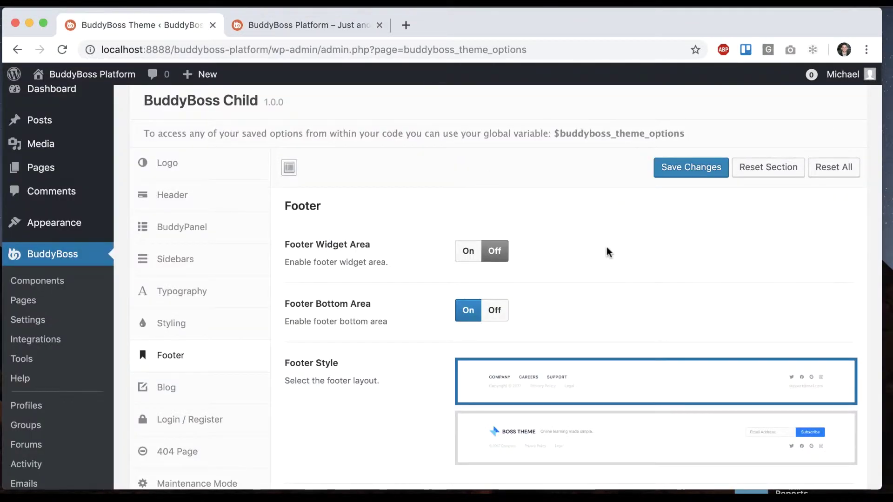
Step: Turn the Footer Widget Area on with 4 widget columns and save the settings
scroll(607, 247, "down", 1)
left_click(468, 243)
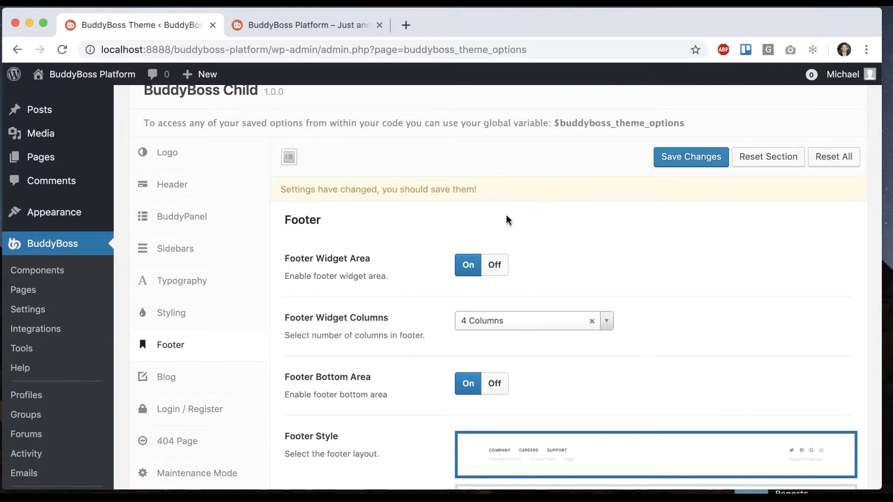
scroll(598, 230, "down", 2)
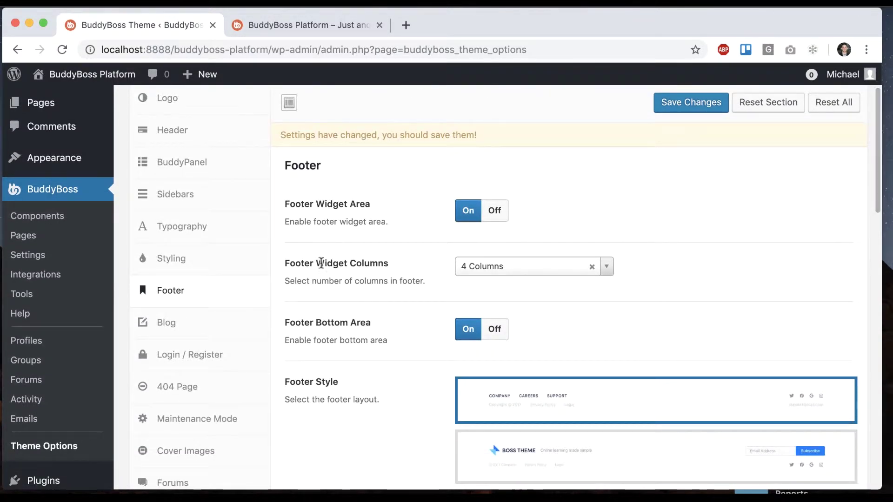
left_click(512, 269)
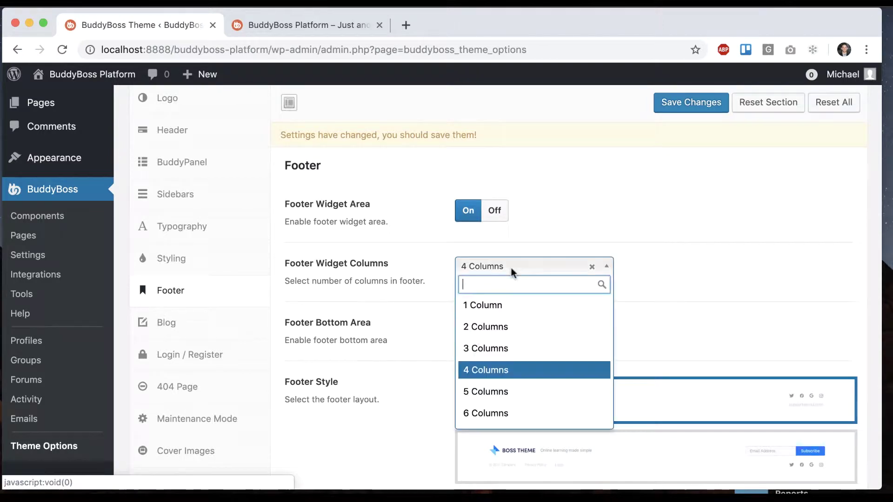
left_click(670, 105)
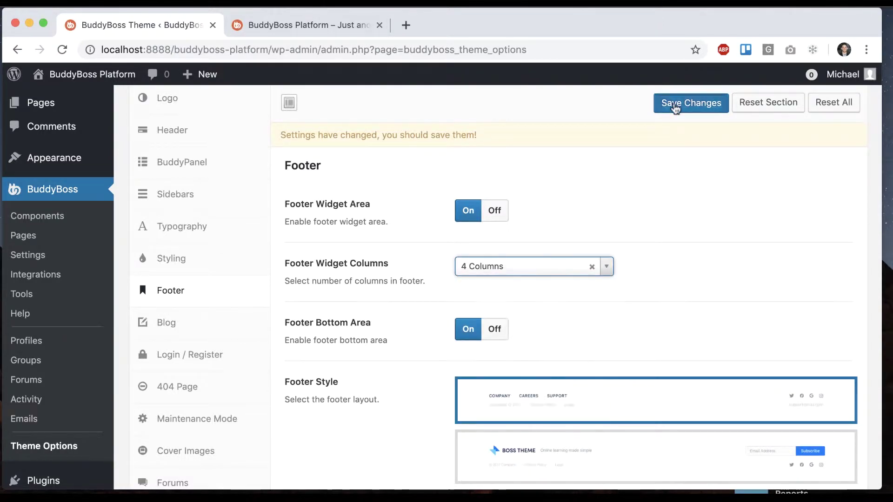
left_click(672, 101)
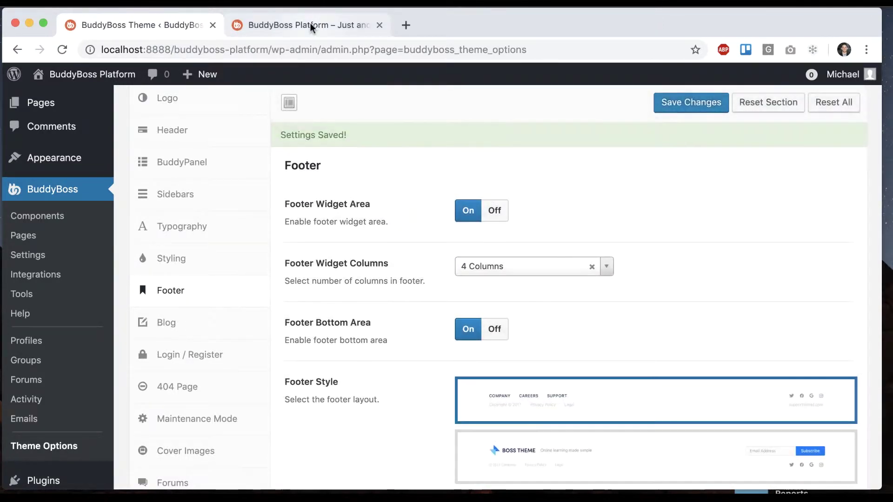
Step: Reload the live site to see the footer widget area, then return to the settings
left_click(310, 23)
left_click(63, 50)
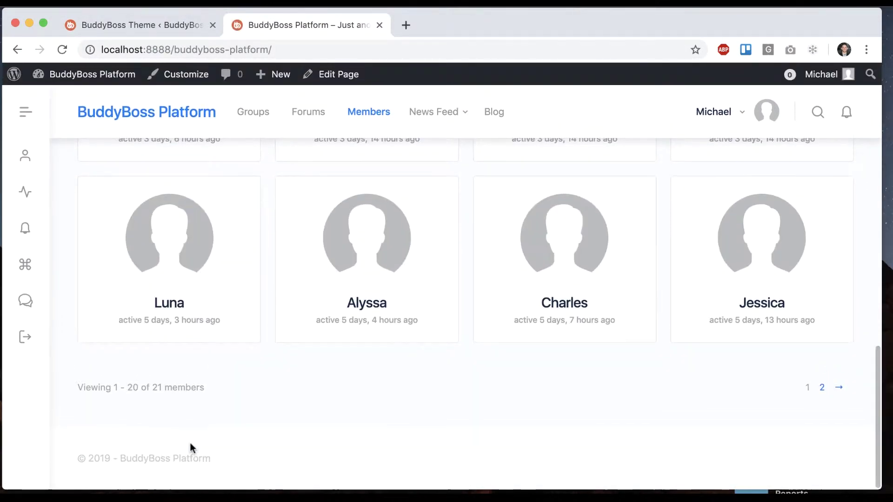
left_click(135, 25)
Step: Open Appearance > Widgets in a new tab and look over its footer areas
mouse_move(85, 156)
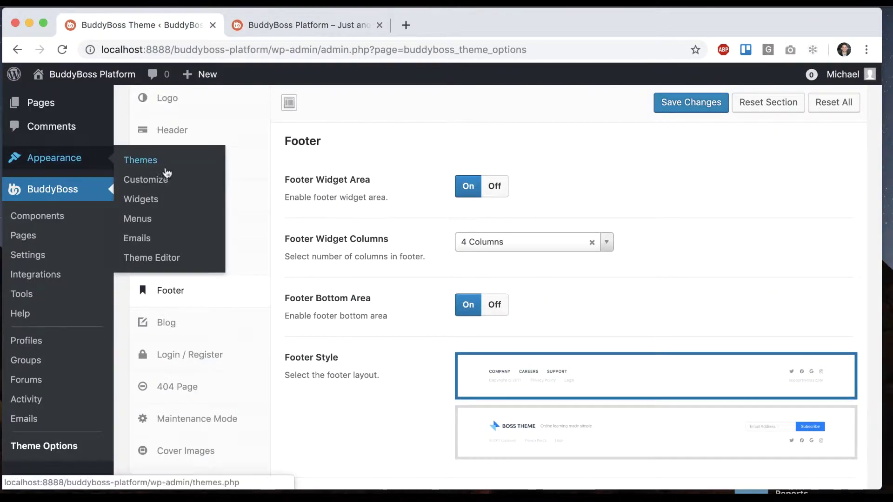
left_click(140, 199, "super")
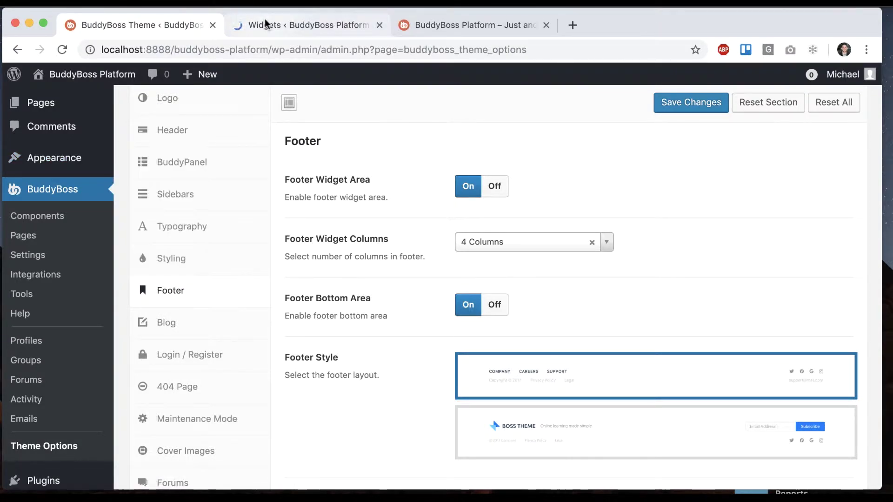
left_click(264, 19)
scroll(644, 231, "down", 3)
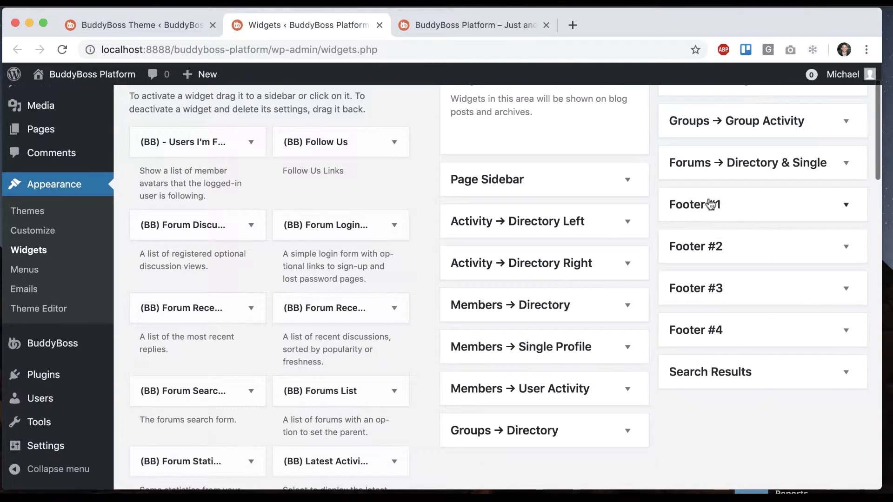
Step: Change Footer Widget Columns to 3 Columns and save
left_click(121, 23)
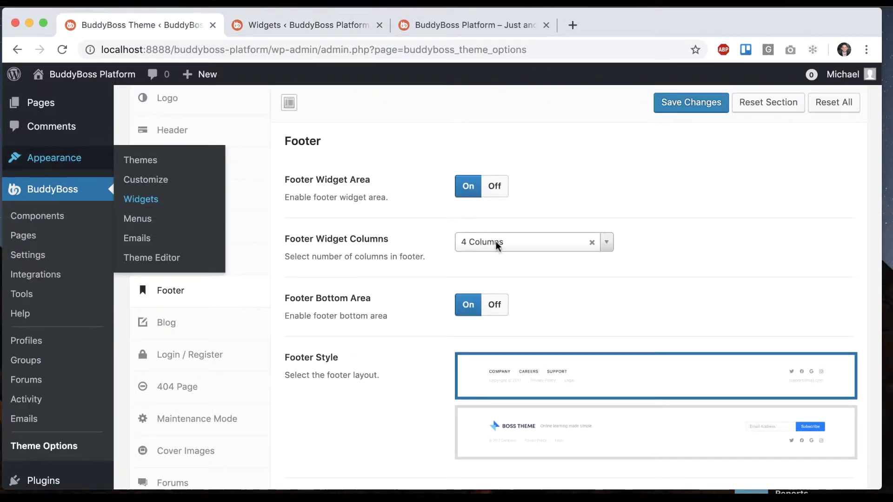
left_click(548, 240)
left_click(520, 324)
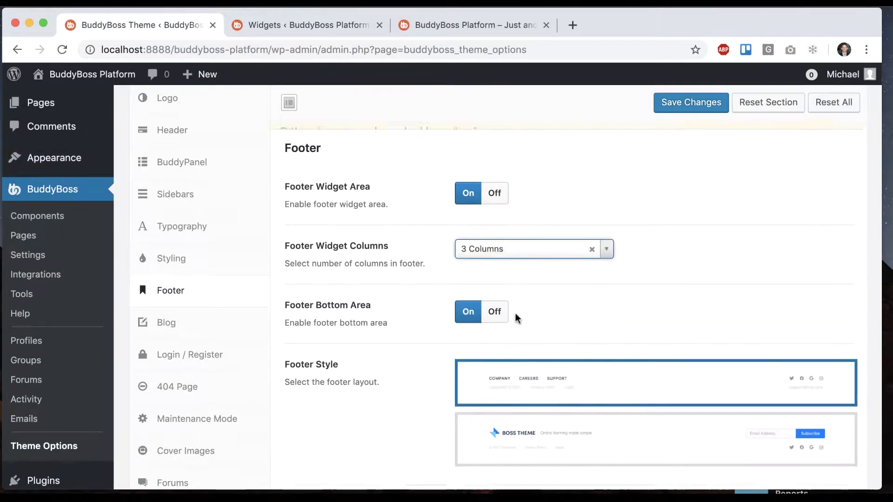
left_click(677, 104)
Step: Reload the Widgets page so only Footer #1 to #3 are listed
left_click(283, 24)
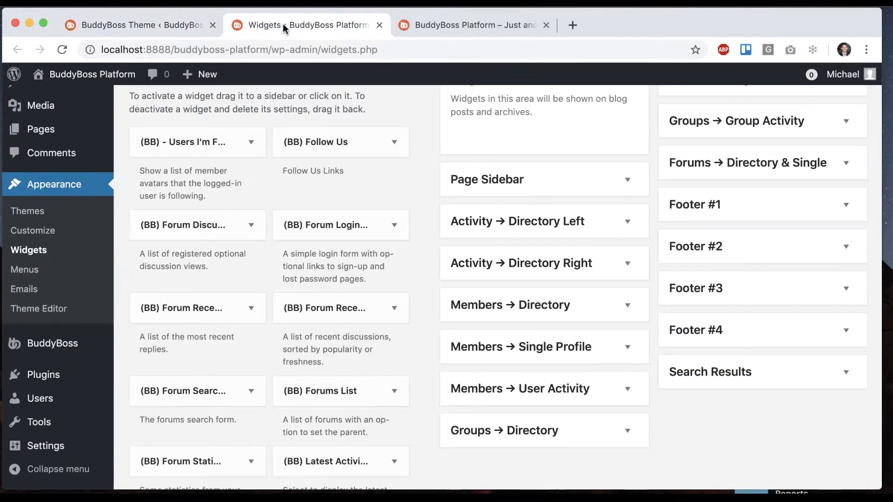
left_click(62, 49)
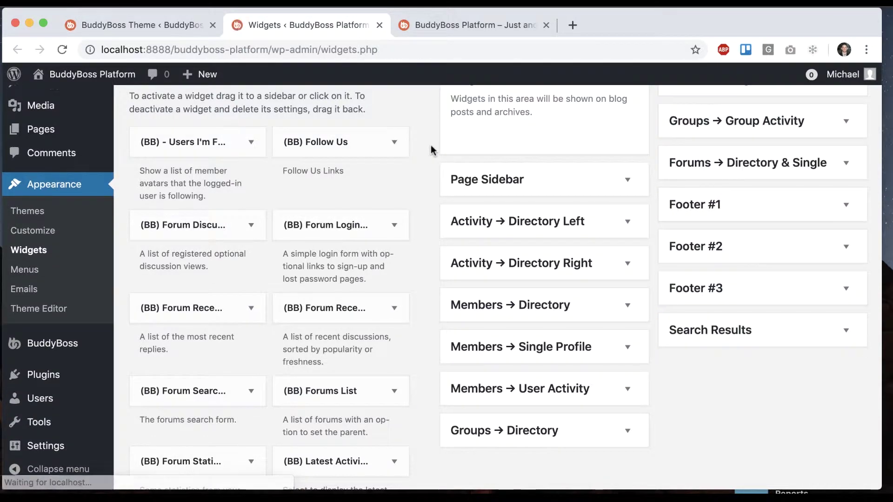
key("ctrl+Tab")
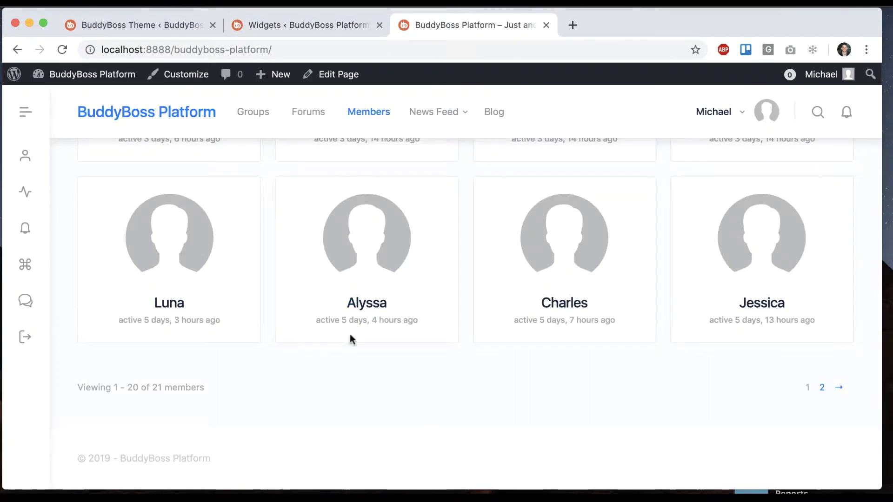
left_click(291, 24)
Step: Expand Footer #1 and drag a Text widget into it
left_click(752, 210)
scroll(358, 261, "down", 15)
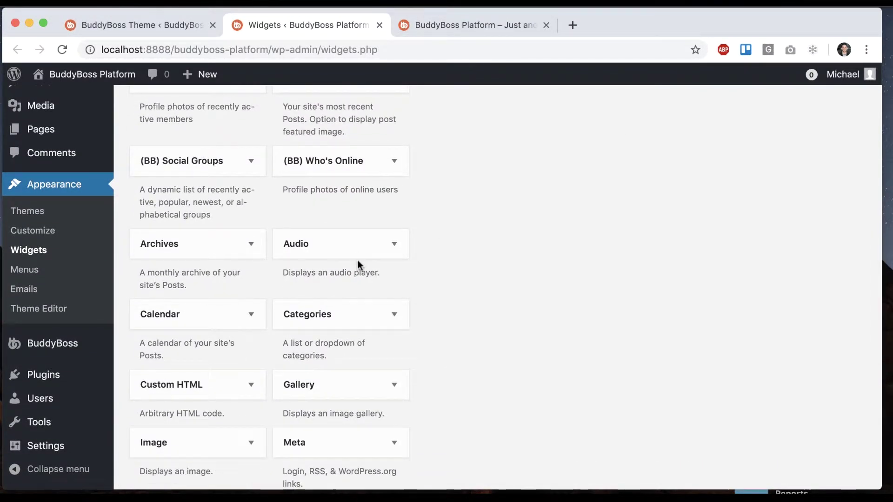
scroll(358, 261, "down", 6)
scroll(303, 455, "up", 6)
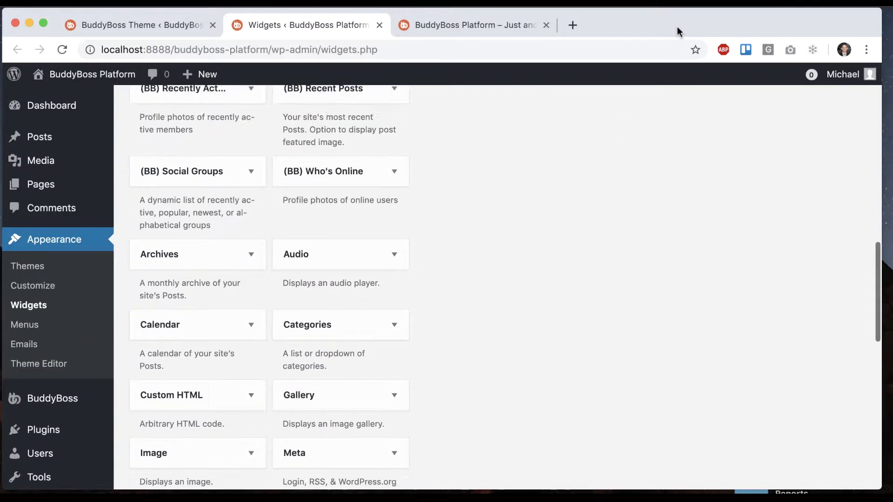
left_click_drag(677, 31, 740, 193)
Step: Title the Text widget 'Title' with body 'here is some text', save and collapse it
left_click(673, 218)
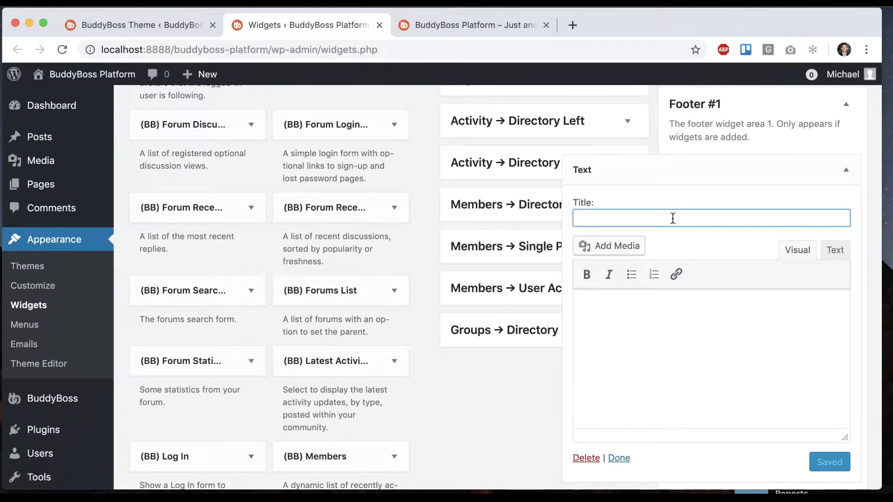
type("Title")
left_click(660, 308)
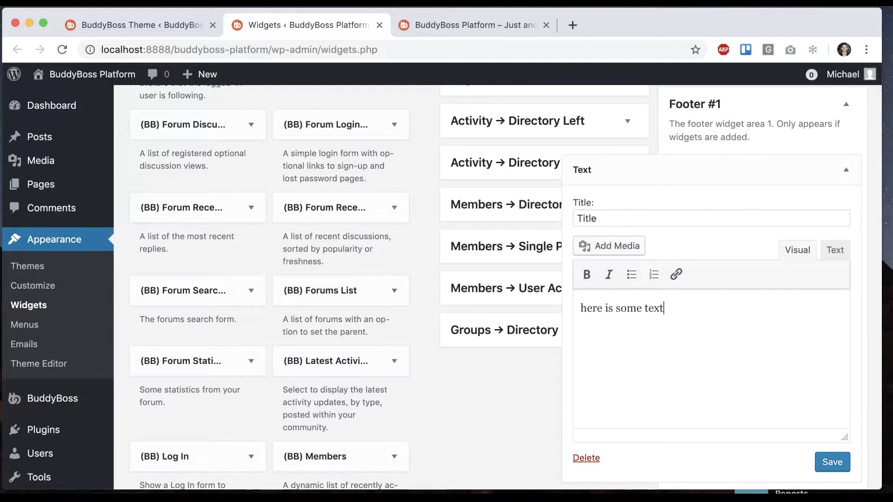
left_click(833, 465)
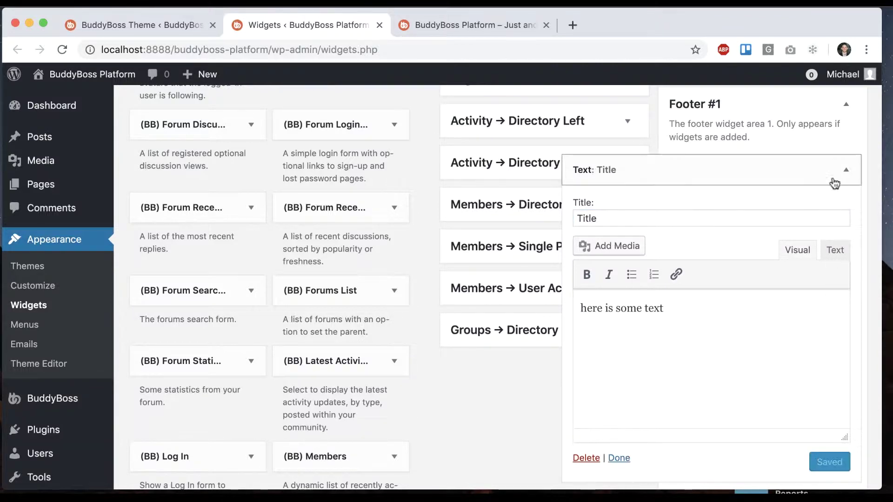
left_click(845, 170)
left_click(483, 25)
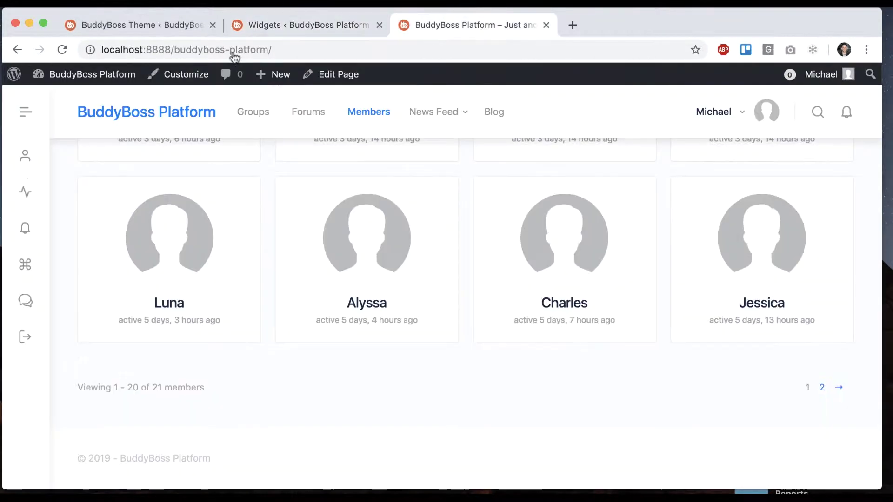
Step: Reload the live site to see the 'Title' footer widget, then check Footer #1 in Widgets
left_click(62, 49)
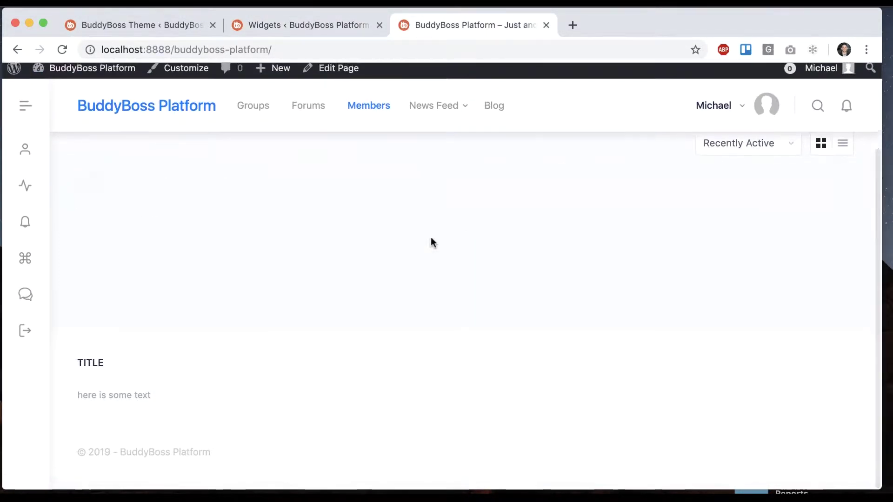
scroll(126, 356, "down", 15)
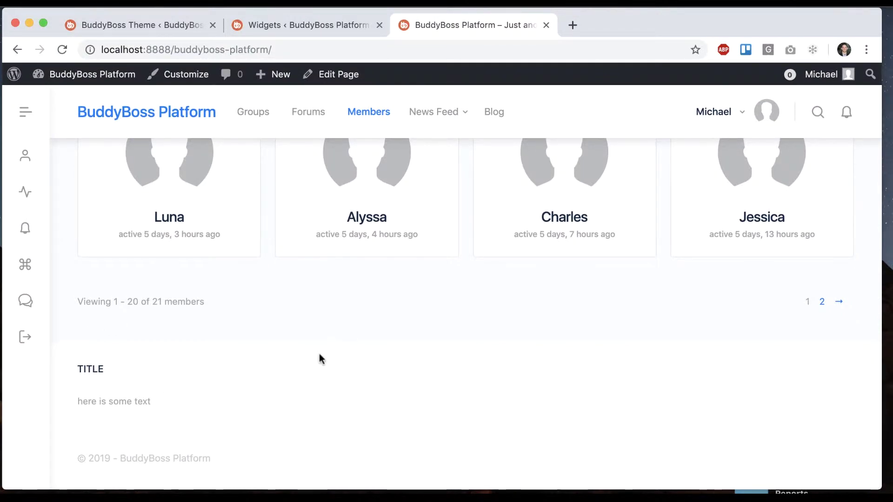
left_click(319, 20)
scroll(608, 213, "up", 5)
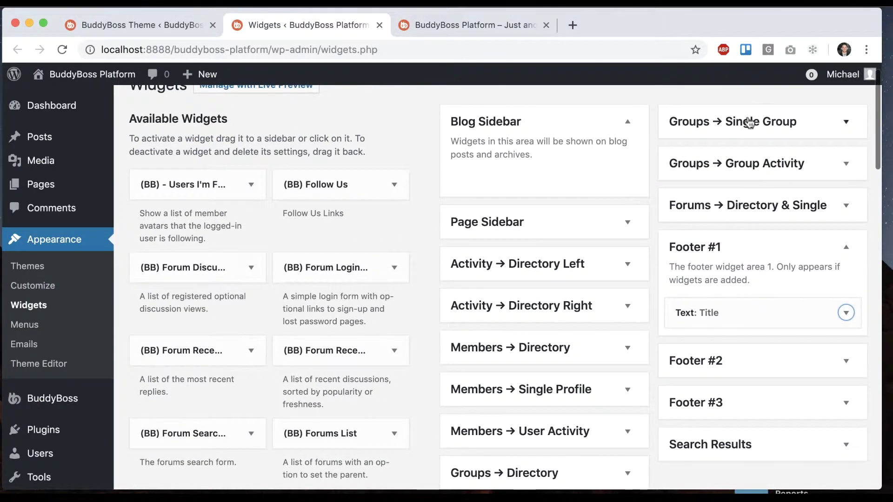
left_click(161, 24)
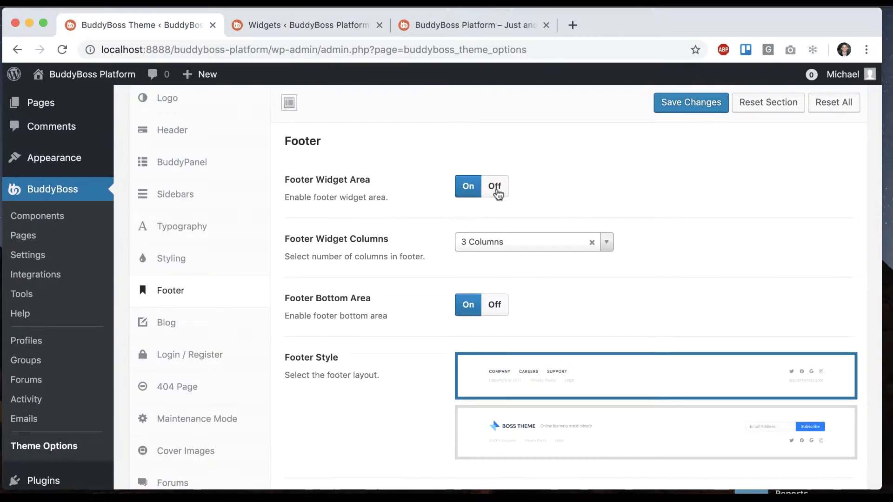
Step: Set the Styling Footer Widgets Background colour to purple #8224e3 and save
left_click(225, 269)
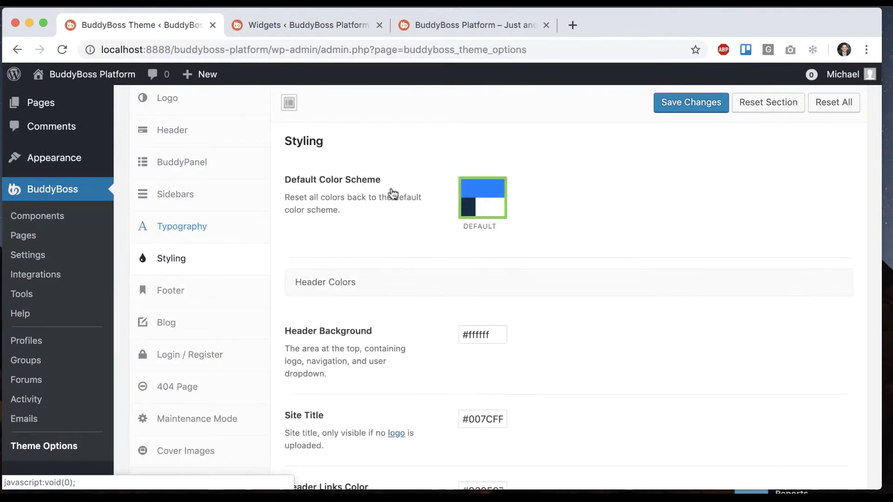
scroll(435, 247, "down", 15)
scroll(434, 247, "down", 10)
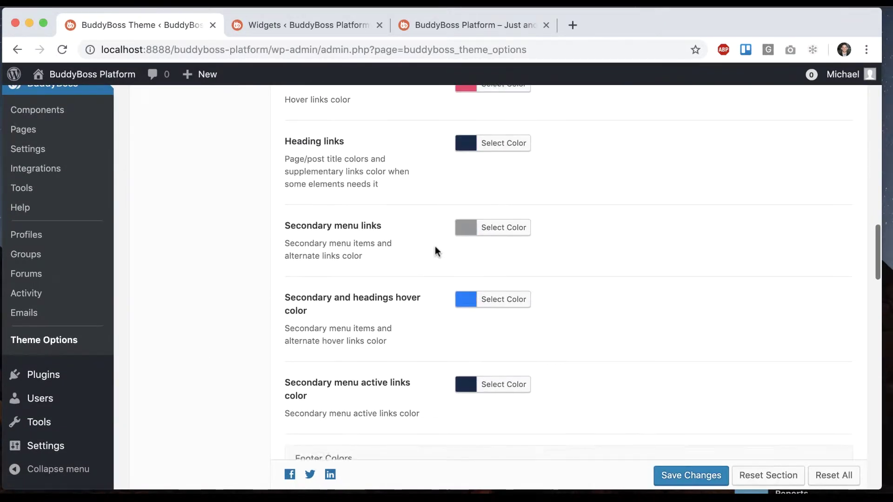
scroll(435, 247, "up", 2)
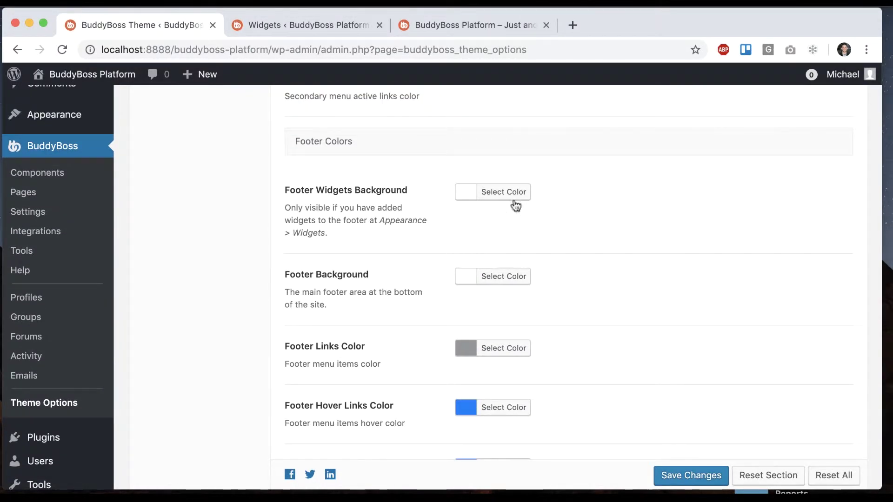
left_click(485, 191)
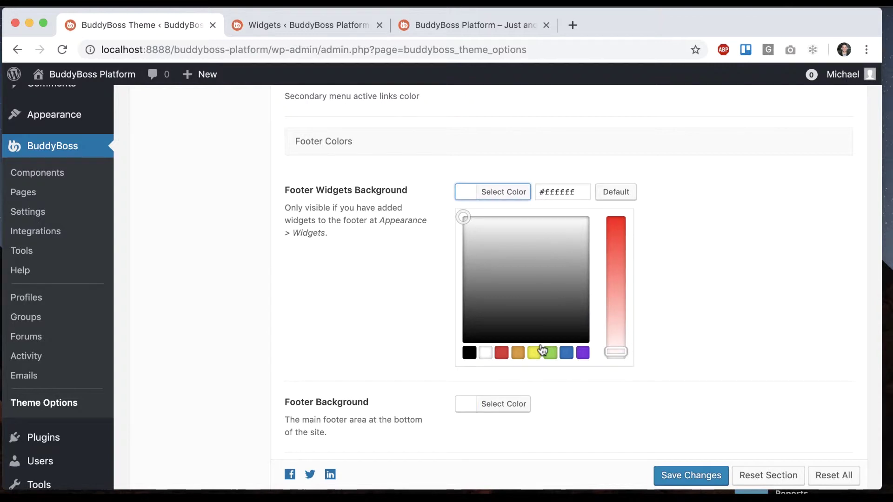
left_click(581, 352)
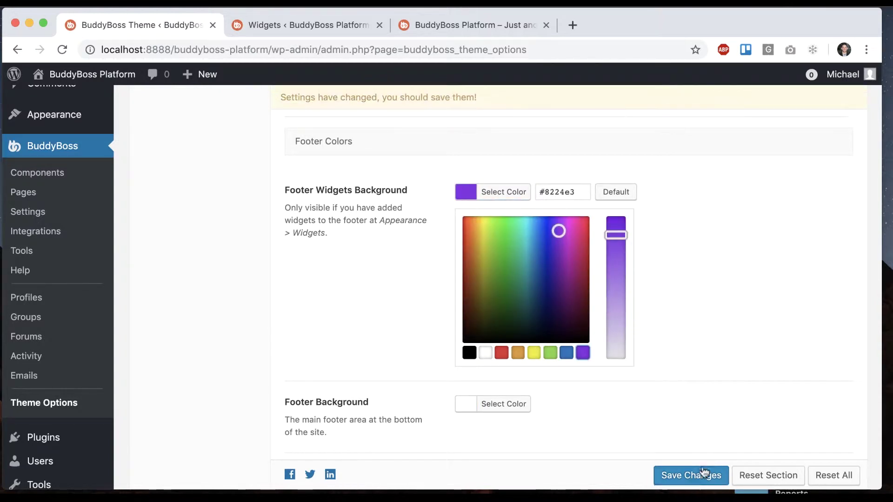
left_click(698, 474)
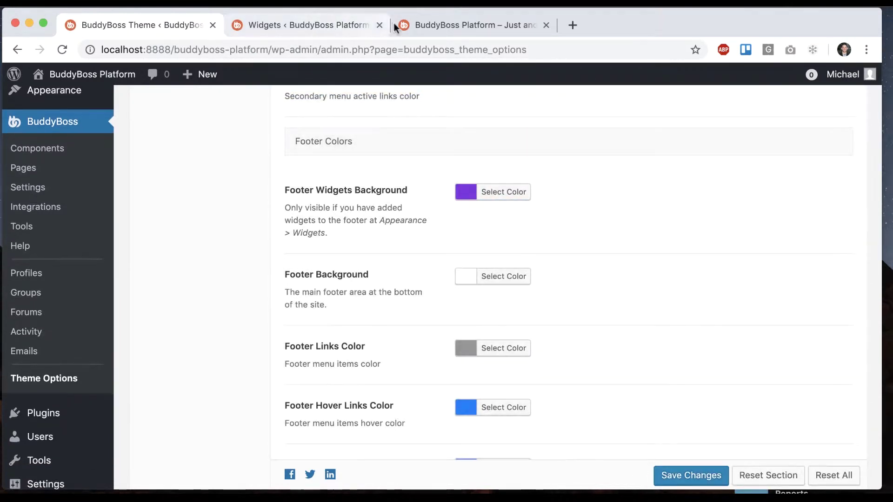
left_click(401, 24)
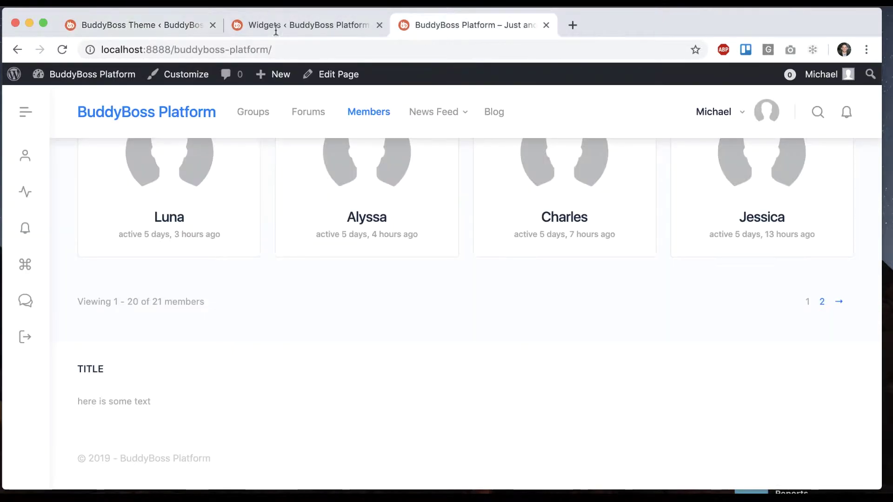
Step: Reload the live site to confirm the purple footer, then open the theme's Footer settings
left_click(61, 52)
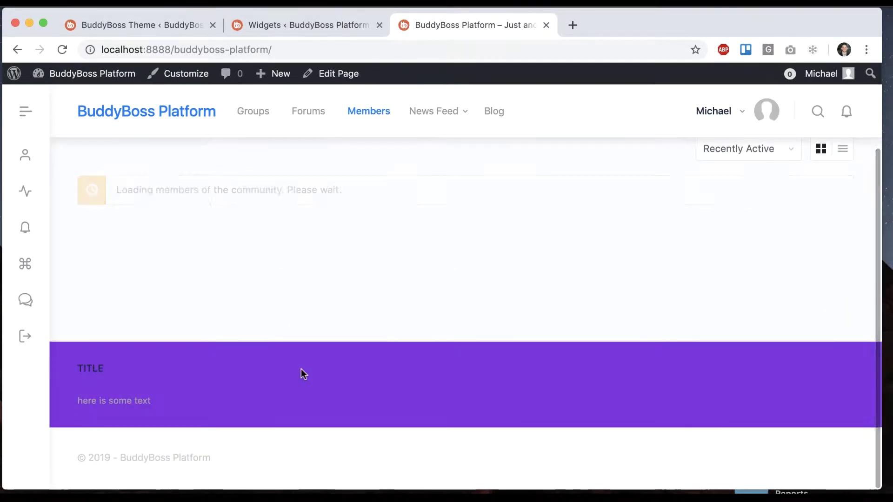
scroll(206, 400, "down", 15)
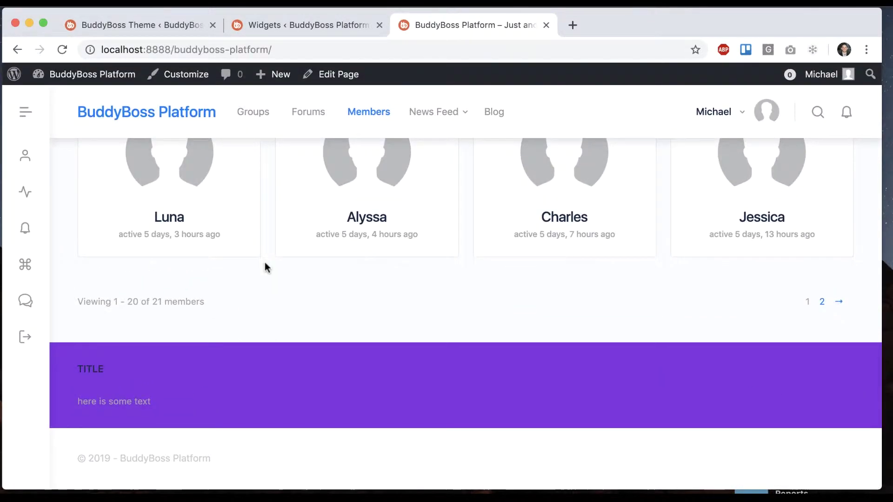
left_click(161, 25)
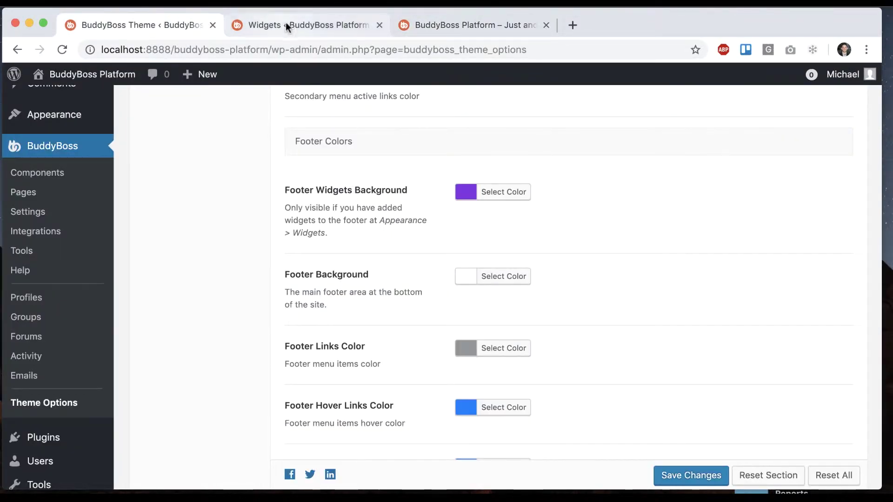
scroll(194, 157, "up", 20)
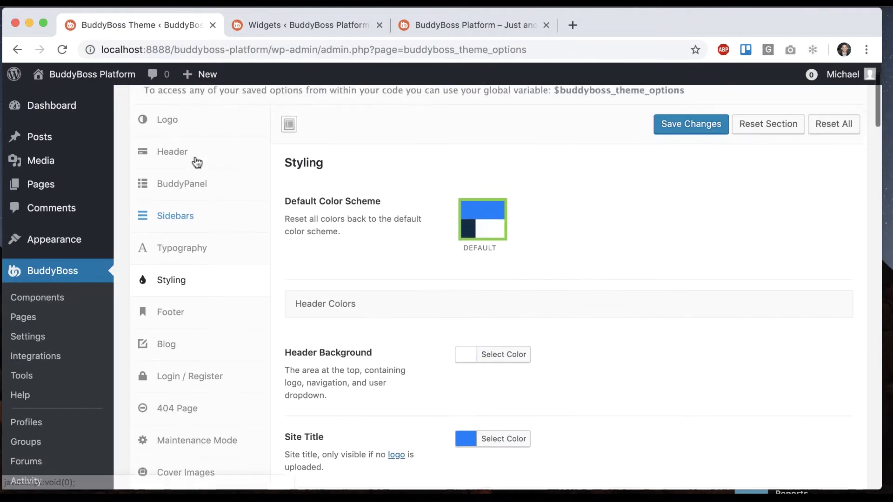
scroll(186, 204, "down", 2)
left_click(175, 273)
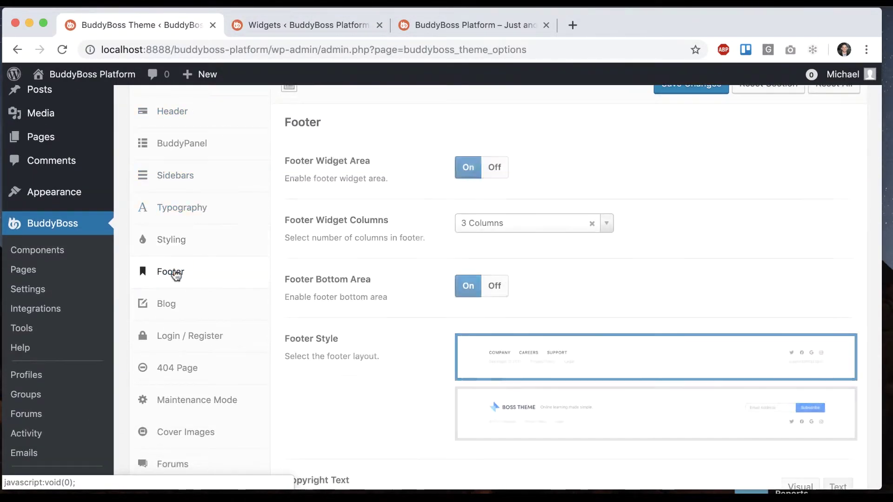
Step: Switch off Footer Widget Area and Footer Bottom Area, save, and close the Widgets tab
scroll(442, 214, "up", 3)
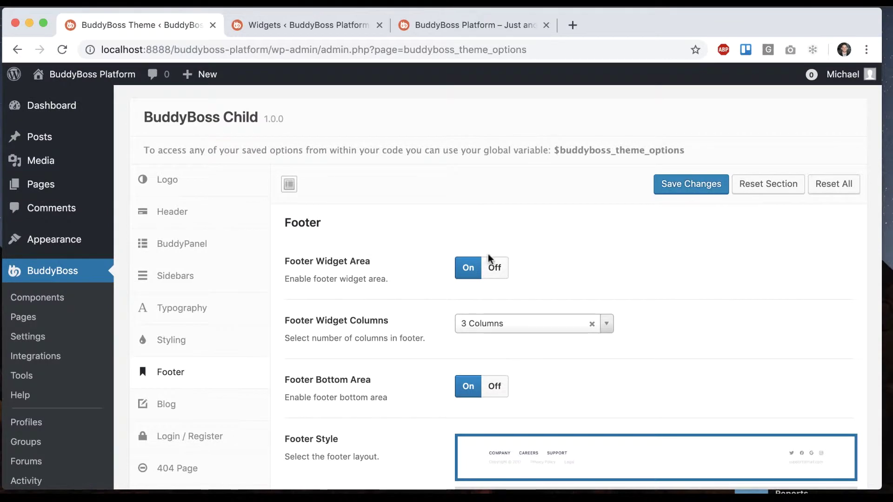
left_click(488, 268)
scroll(581, 214, "down", 3)
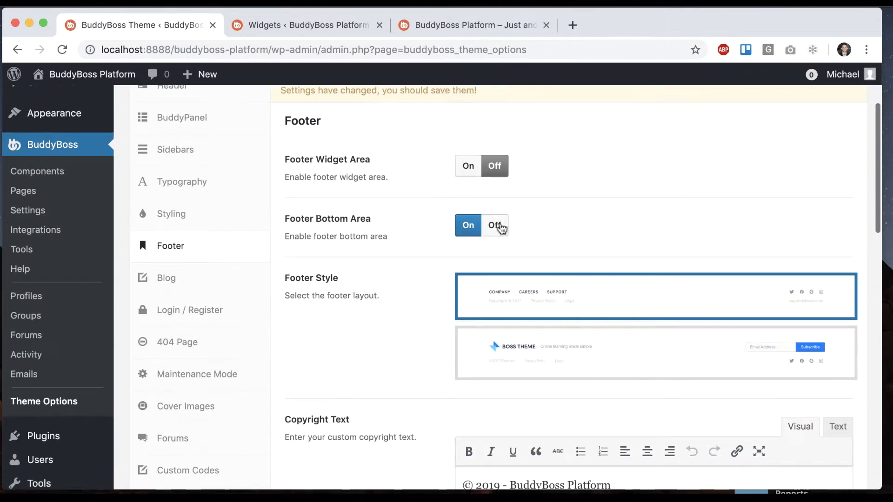
left_click(493, 226)
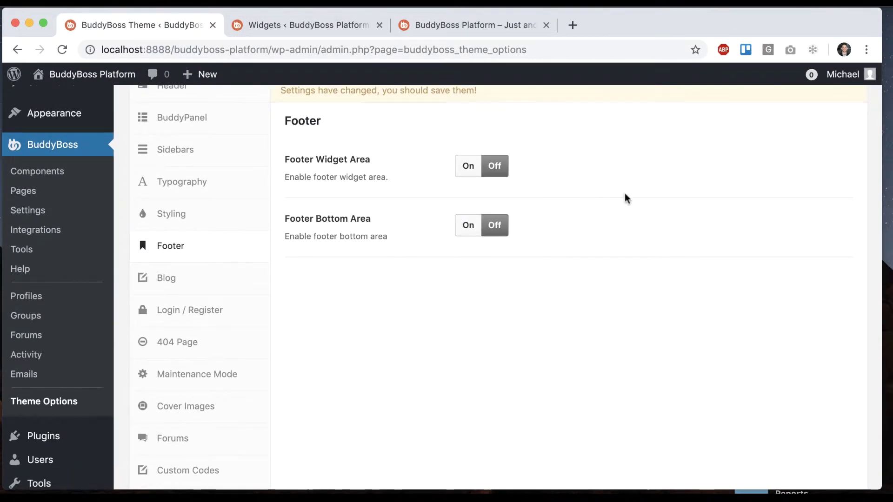
scroll(624, 193, "up", 4)
left_click(691, 186)
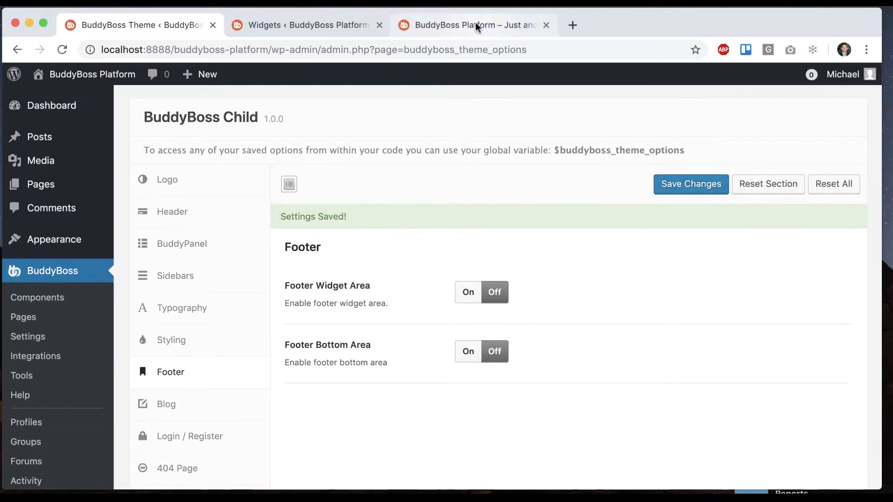
left_click(379, 25)
left_click(261, 26)
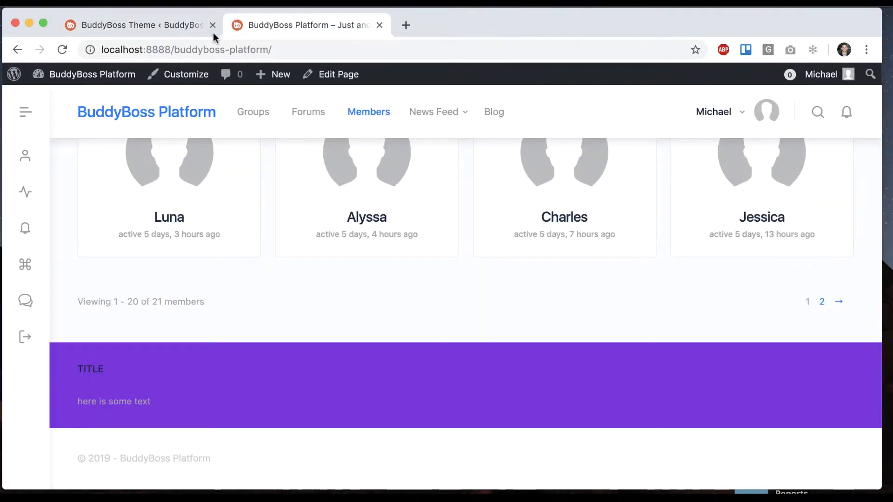
Step: Reload the live site to confirm the footer is gone
left_click(61, 51)
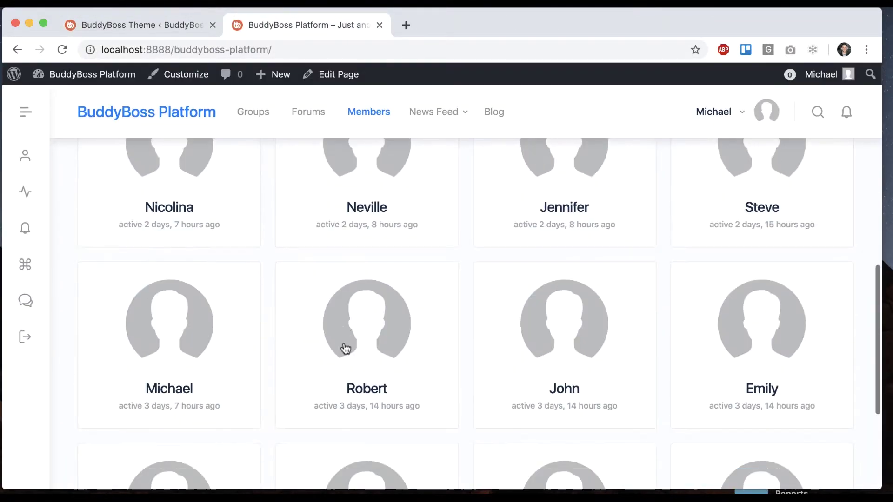
scroll(345, 349, "down", 5)
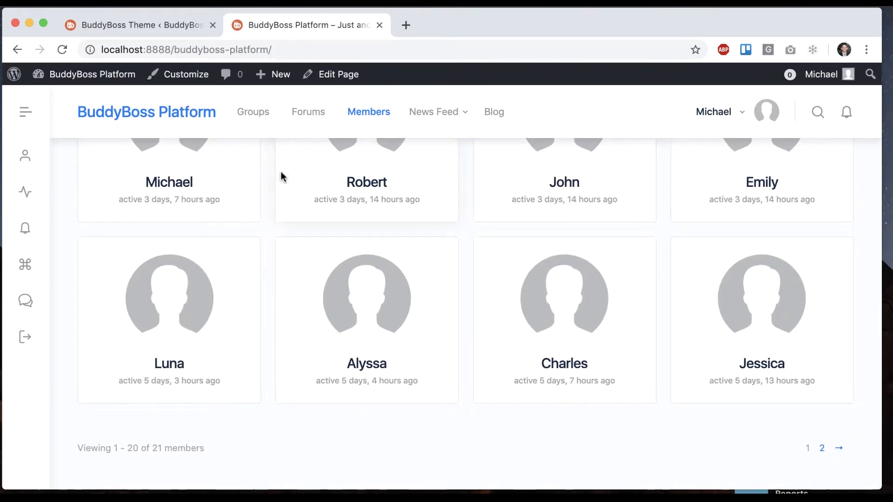
left_click(174, 26)
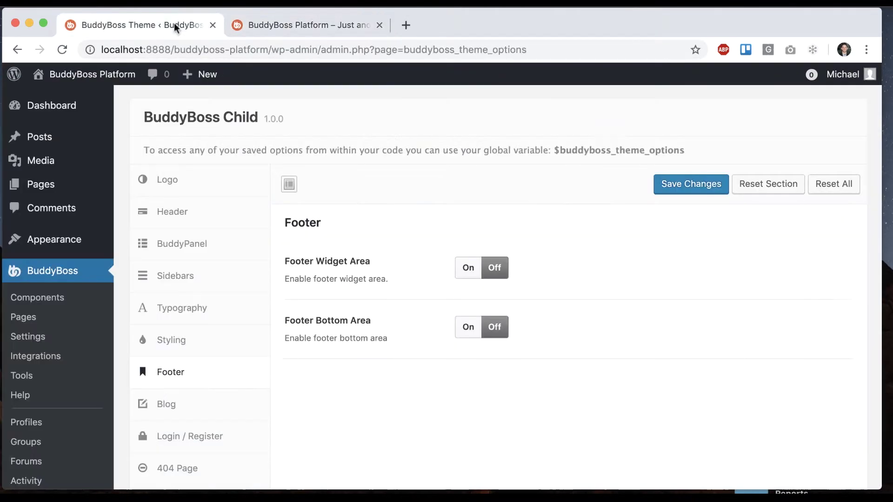
Step: Turn Footer Bottom Area back on, save, and check the footer on the live site
left_click(478, 326)
scroll(576, 300, "down", 5)
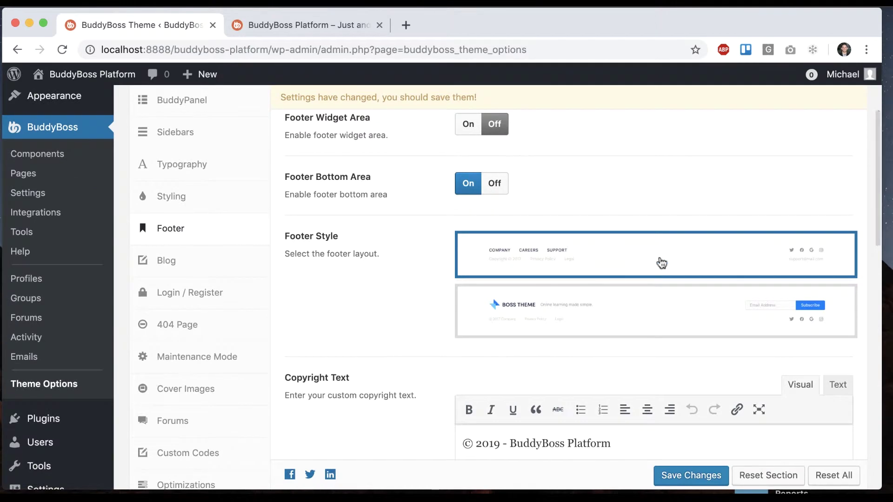
left_click(681, 476)
left_click(283, 21)
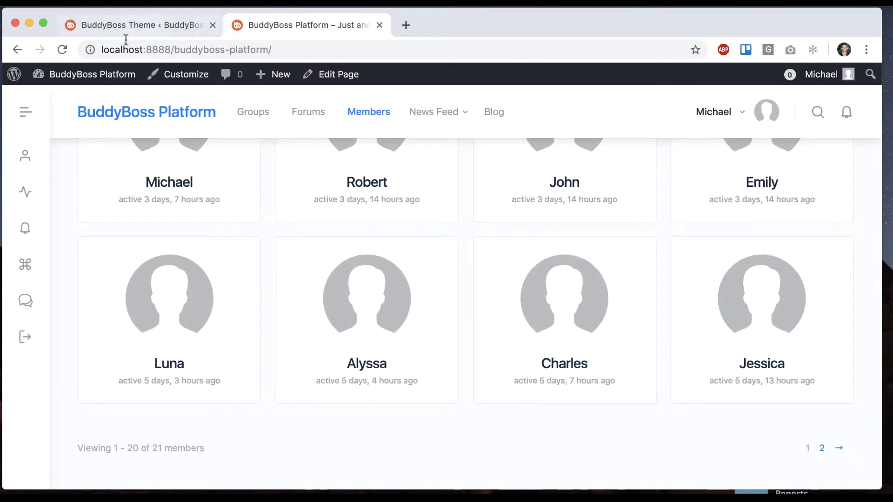
left_click(62, 49)
scroll(66, 257, "down", 5)
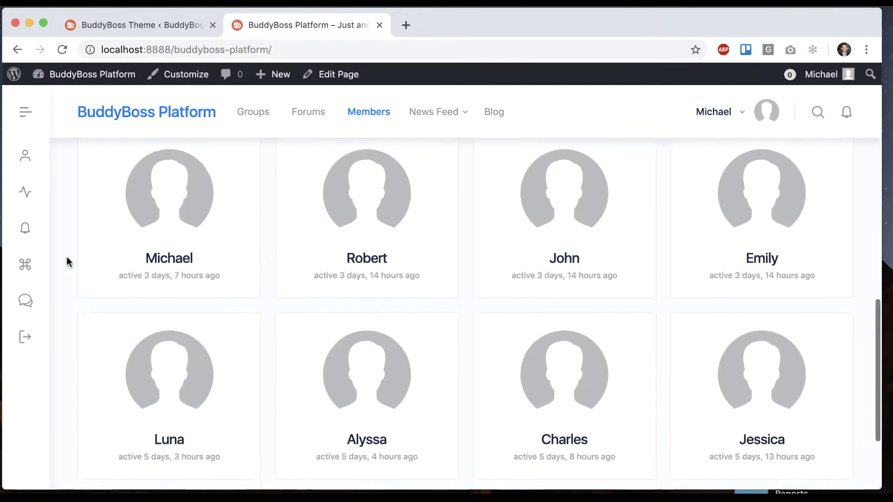
left_click(176, 25)
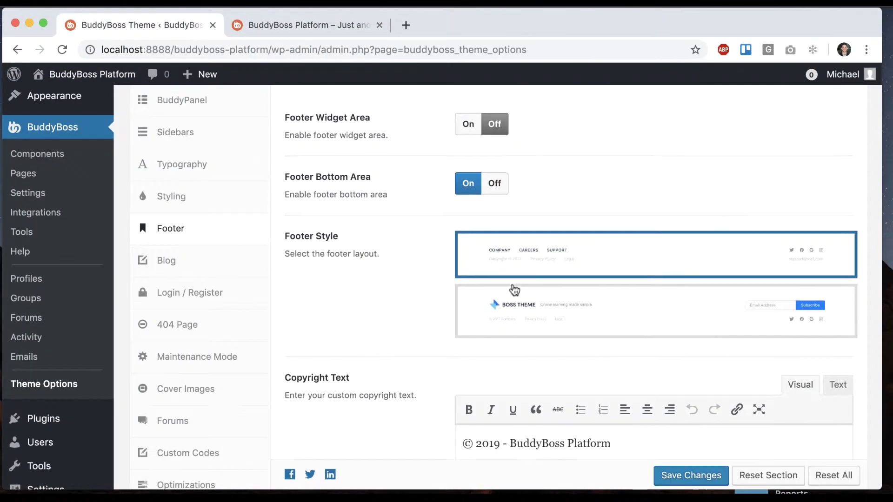
Step: Choose the Boss Theme footer style with logo and tagline, using the buddyboss logo image
left_click(524, 313)
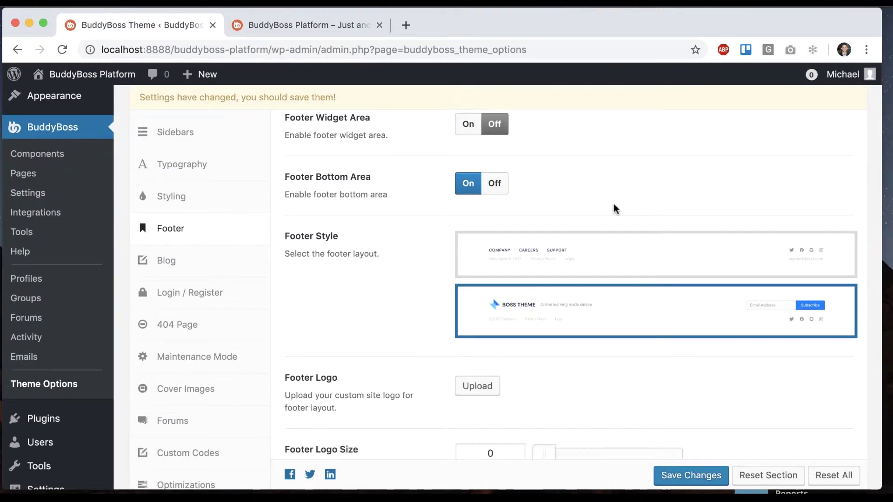
scroll(613, 208, "down", 5)
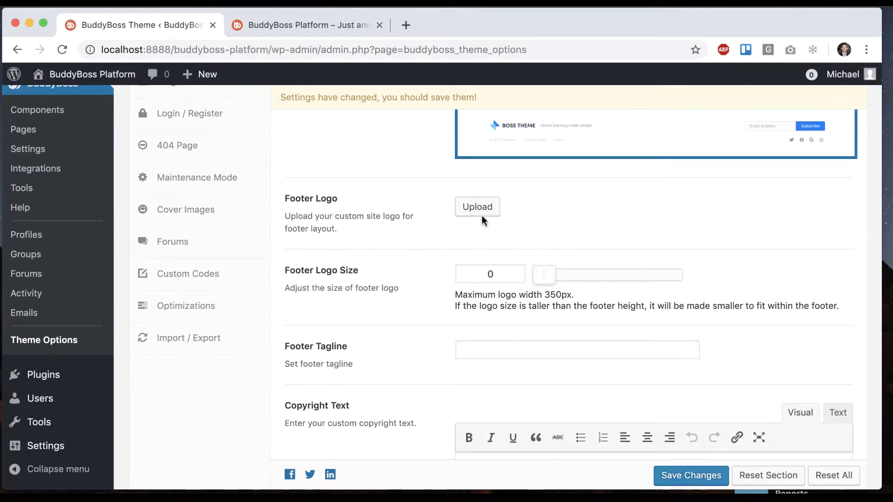
left_click(481, 211)
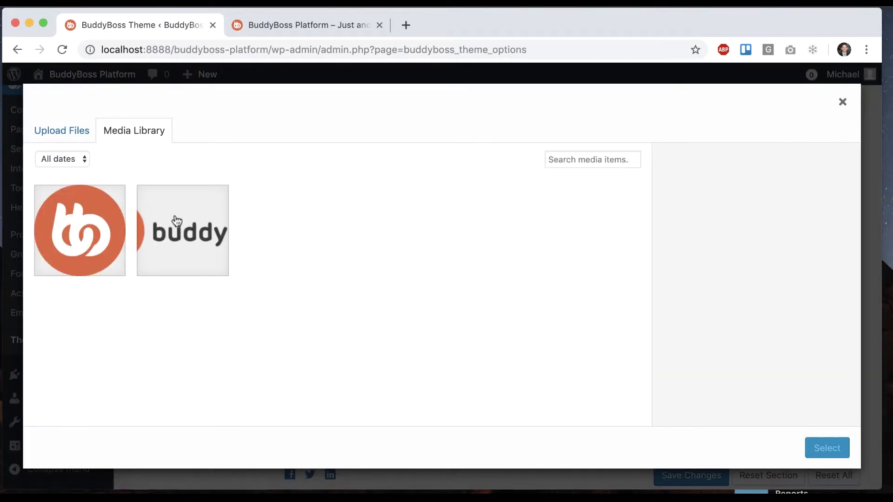
left_click(177, 221)
left_click(828, 449)
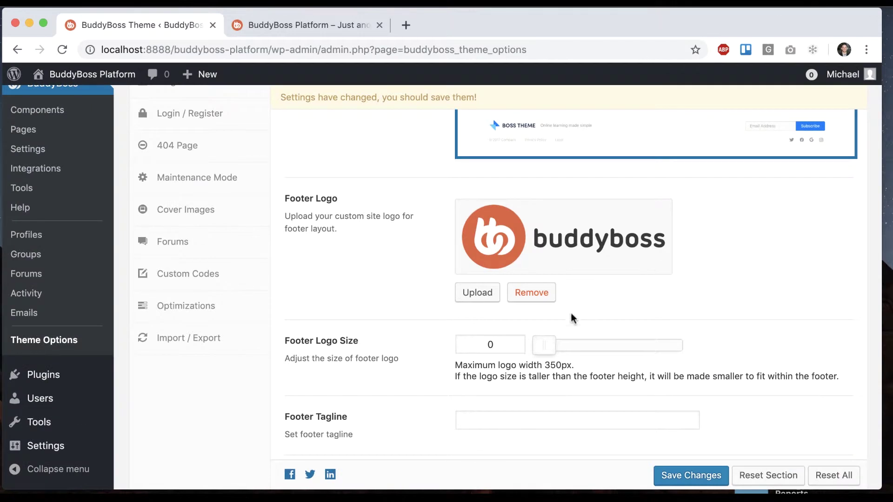
Step: Set Footer Logo Size to 111, save, and view the logo in the live footer
left_click_drag(562, 343, 587, 347)
left_click(680, 475)
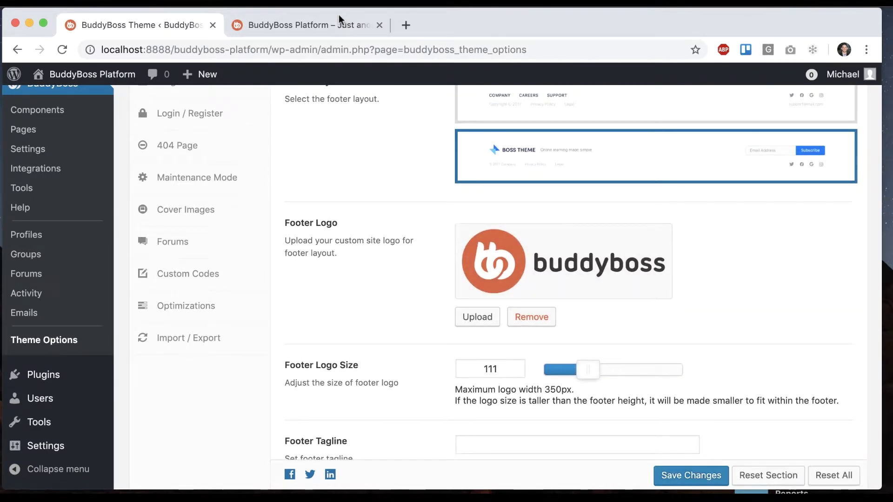
left_click(336, 23)
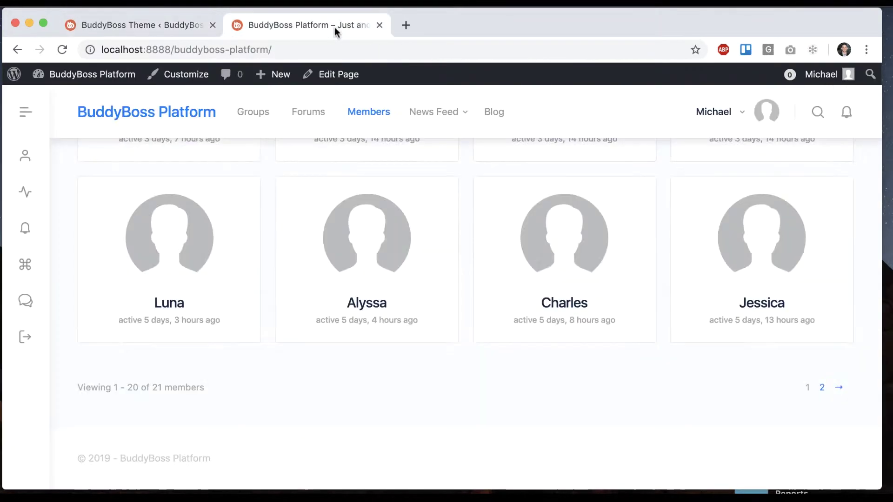
left_click(67, 50)
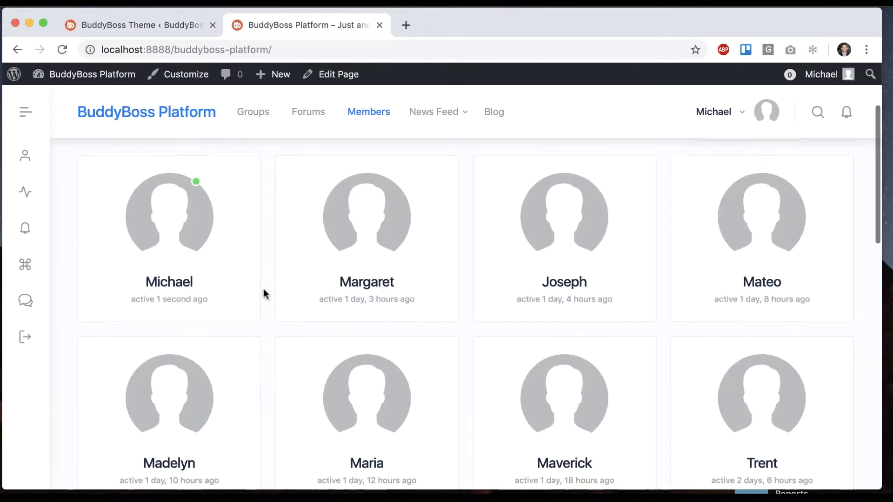
scroll(264, 293, "down", 15)
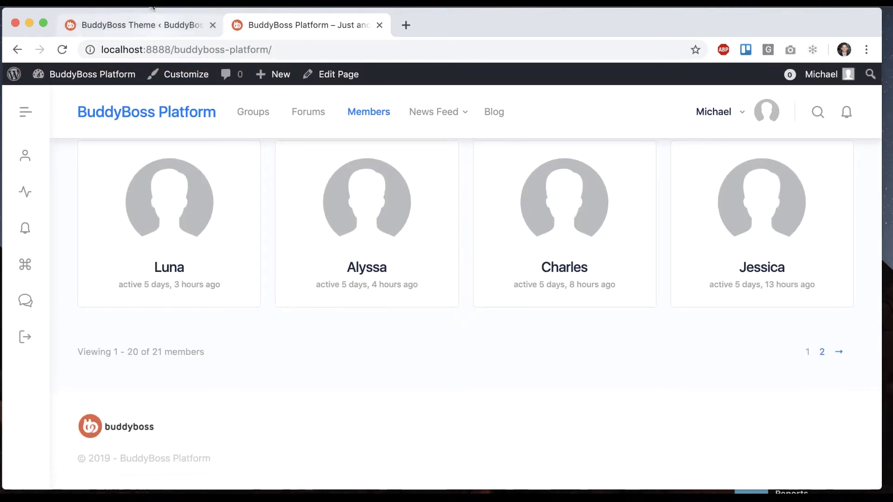
left_click(144, 27)
Step: Save the footer tagline 'This is the best website ever!' and check it on the live site
left_click(516, 427)
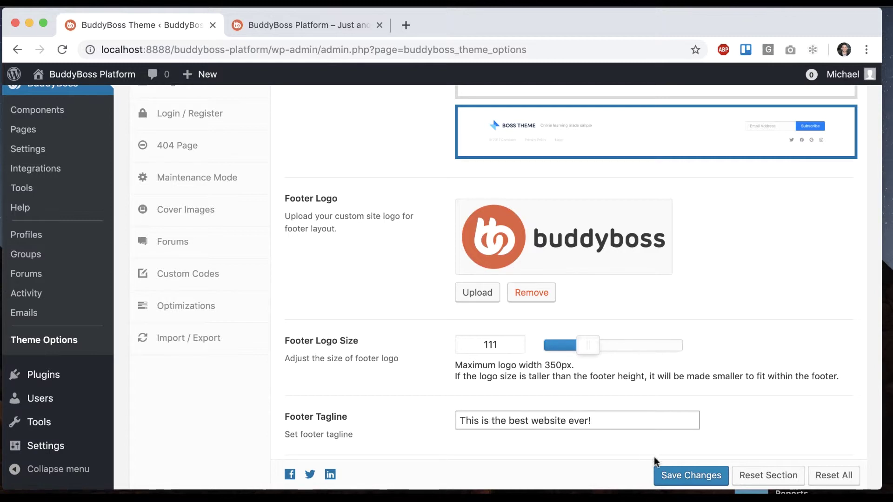
left_click(660, 472)
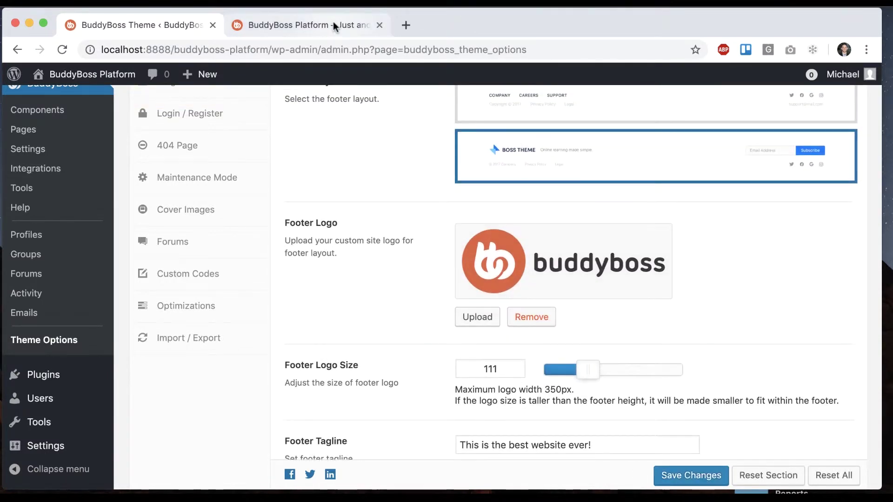
left_click(333, 21)
key("super+r")
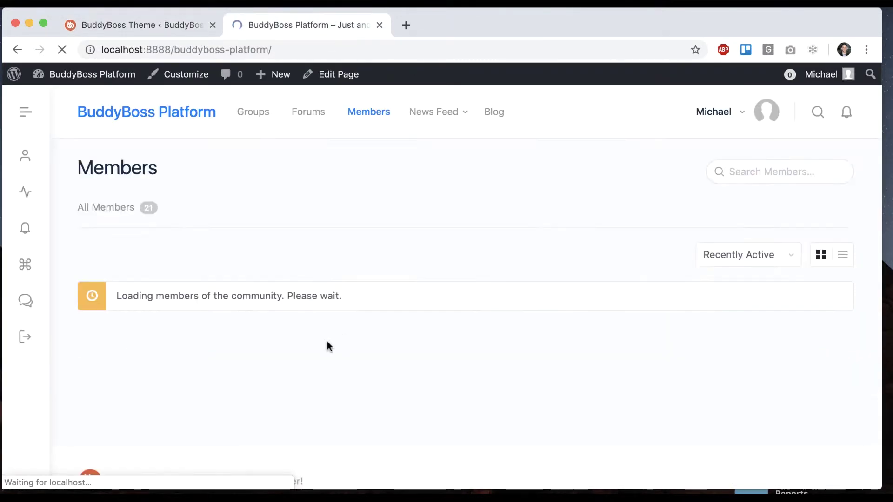
scroll(320, 423, "down", 10)
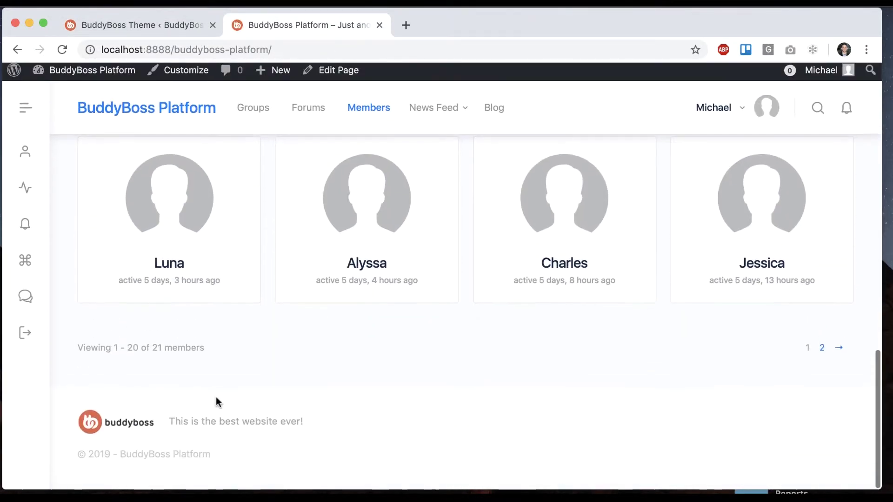
left_click_drag(170, 421, 377, 422)
key("ctrl+shift+Tab")
Step: Change the copyright text to '© 2019 - BuddyBoss Website' by replacing Platform, and save
scroll(719, 307, "down", 3)
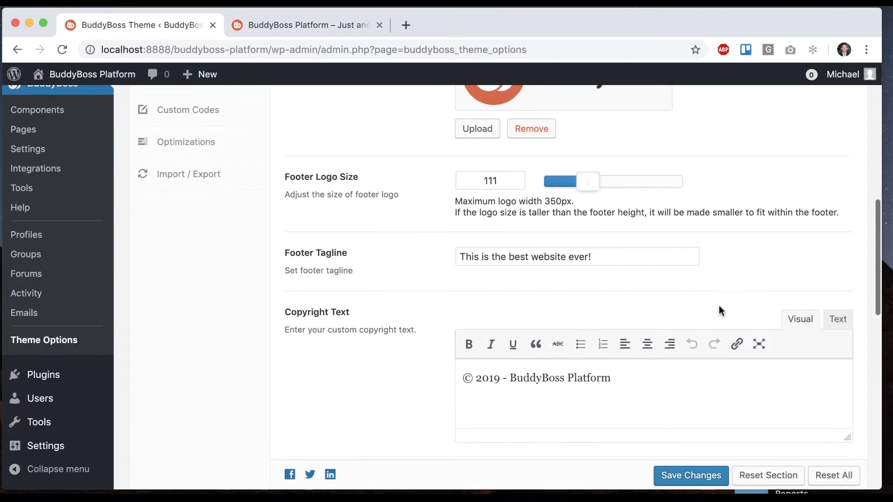
scroll(719, 307, "down", 5)
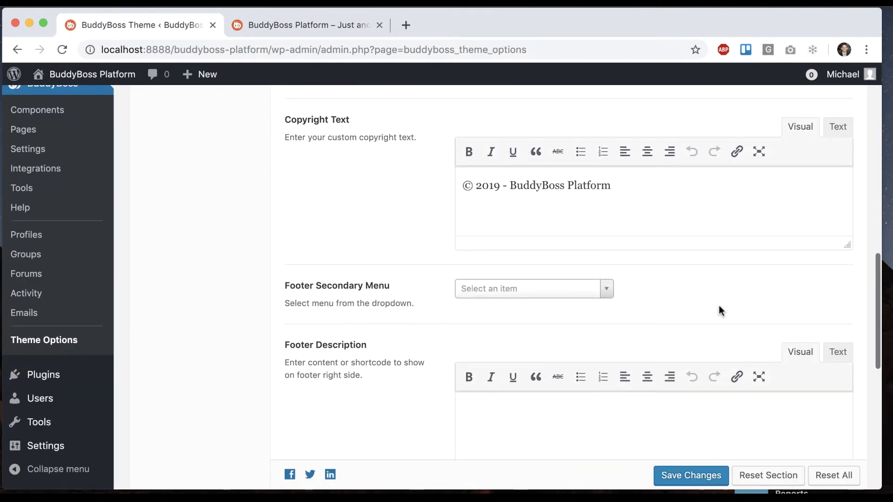
scroll(719, 310, "down", 1)
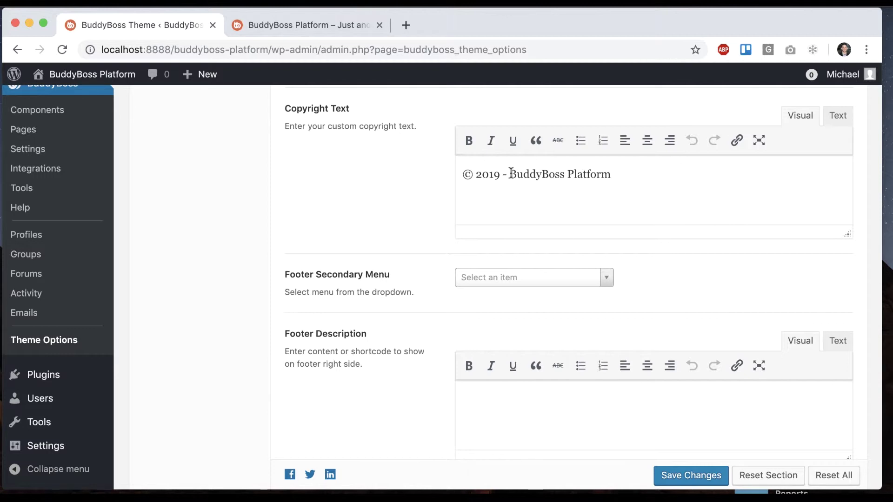
left_click_drag(619, 173, 520, 175)
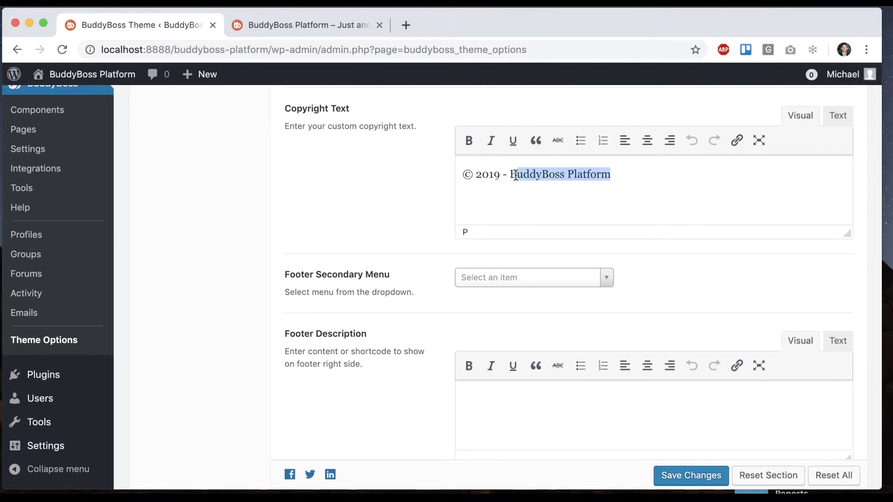
double_click(574, 173)
type("Websit")
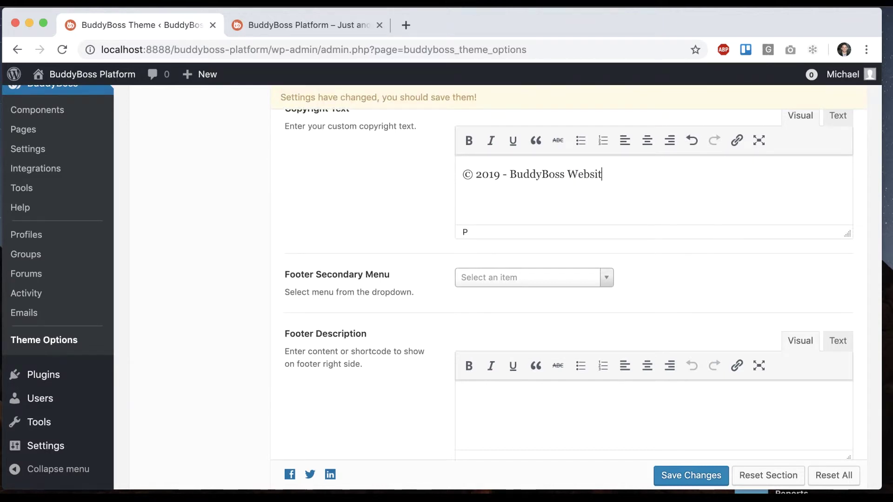
type("e")
left_click(707, 476)
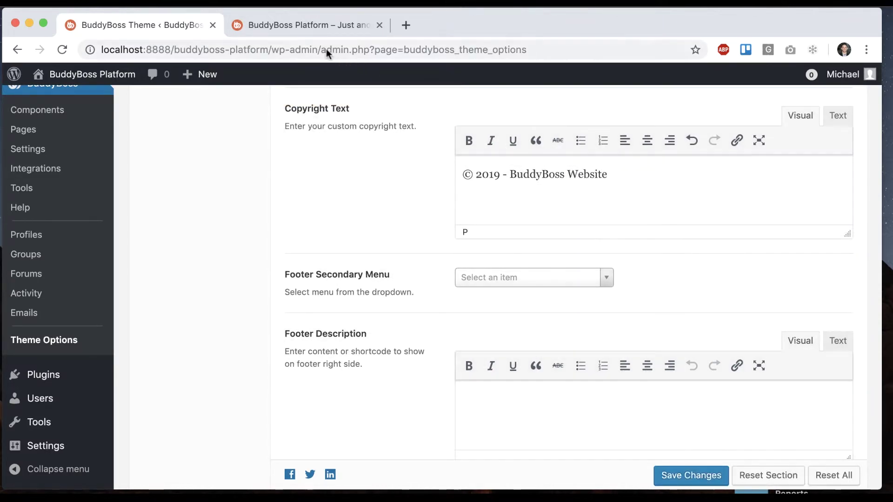
Step: Reload the live site and highlight the new copyright line in the footer
left_click(316, 24)
key("super+r")
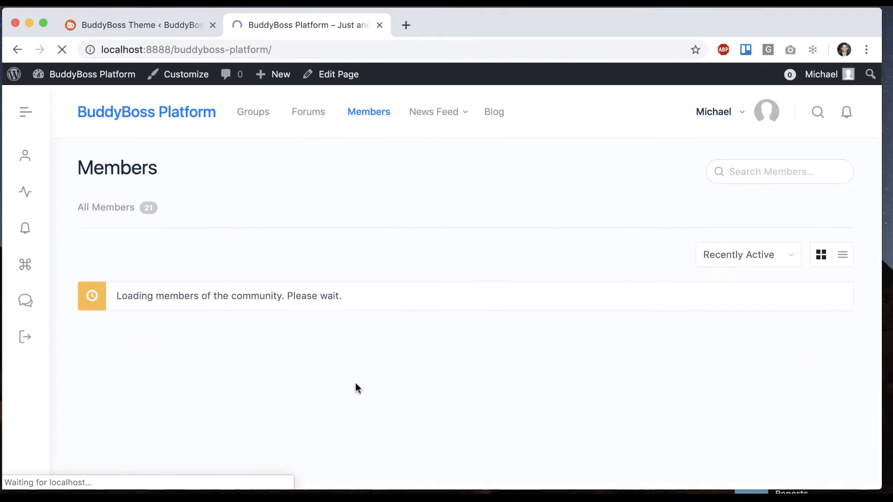
scroll(355, 387, "down", 15)
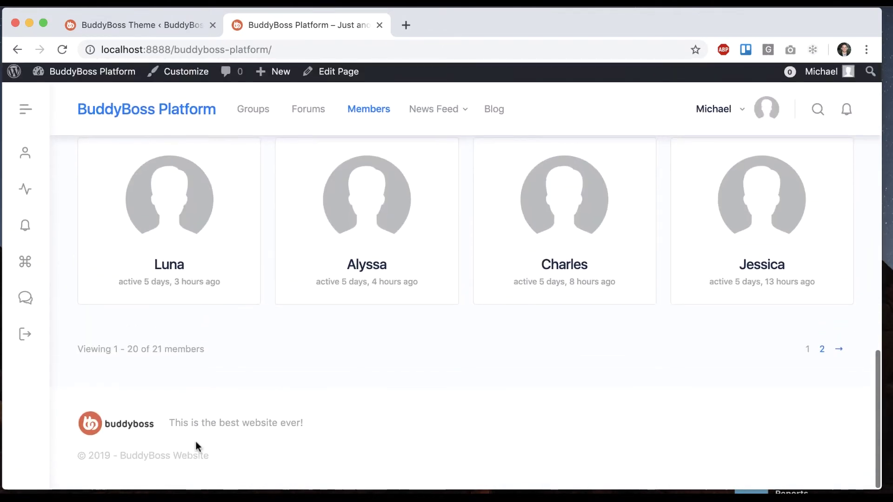
left_click_drag(210, 457, 76, 459)
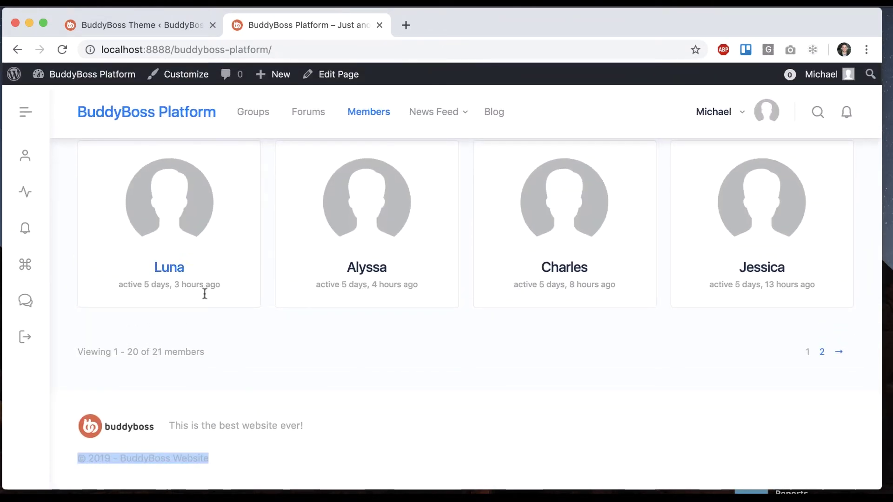
left_click(137, 24)
scroll(582, 243, "down", 5)
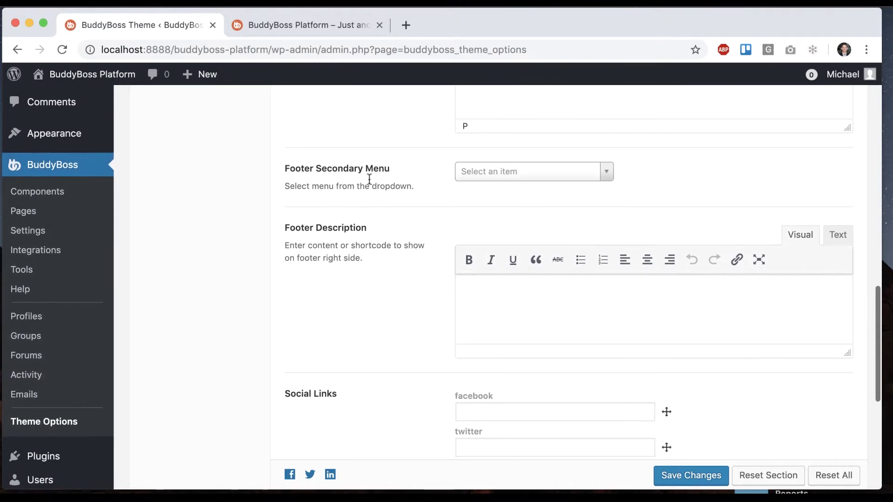
Step: Set the Footer Secondary Menu to Titlebar and save the changes
left_click(490, 177)
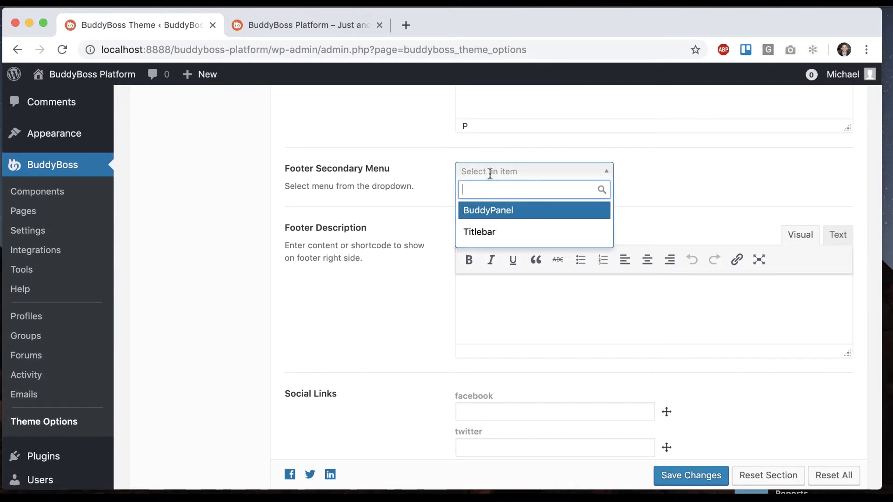
left_click(481, 231)
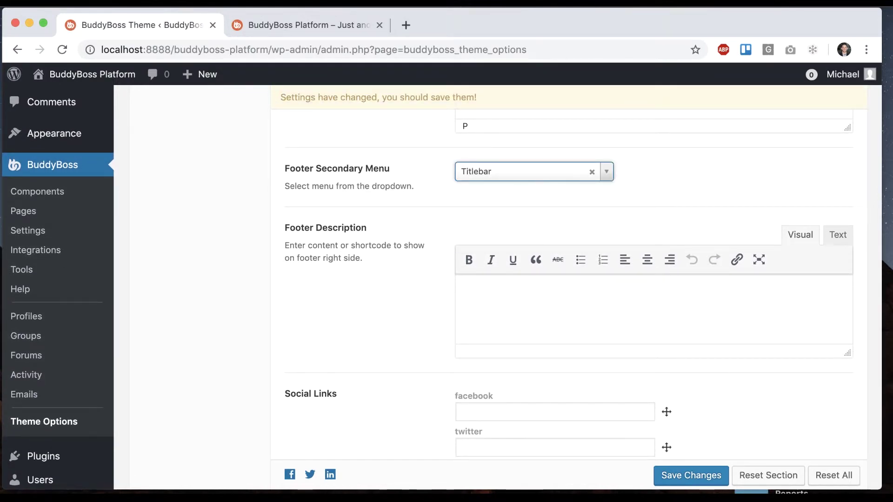
left_click(690, 481)
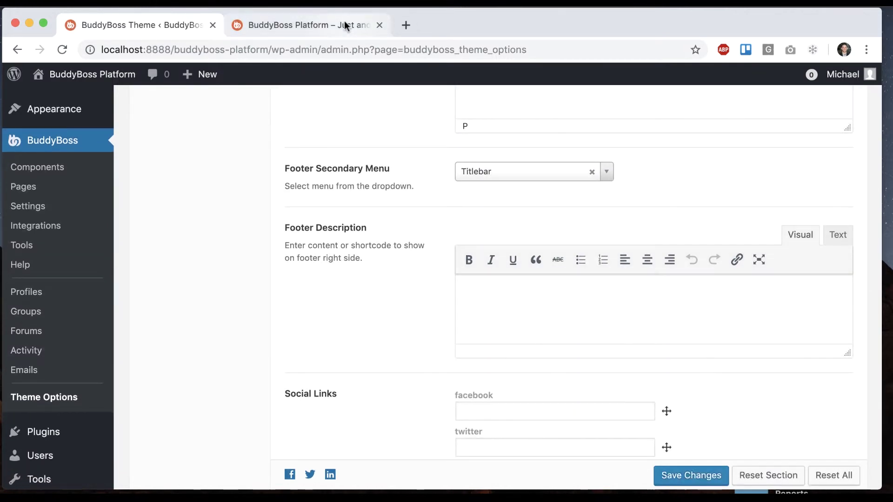
Step: Reload the live site to check the footer menu, then return to Theme Options
left_click(344, 24)
key("super+r")
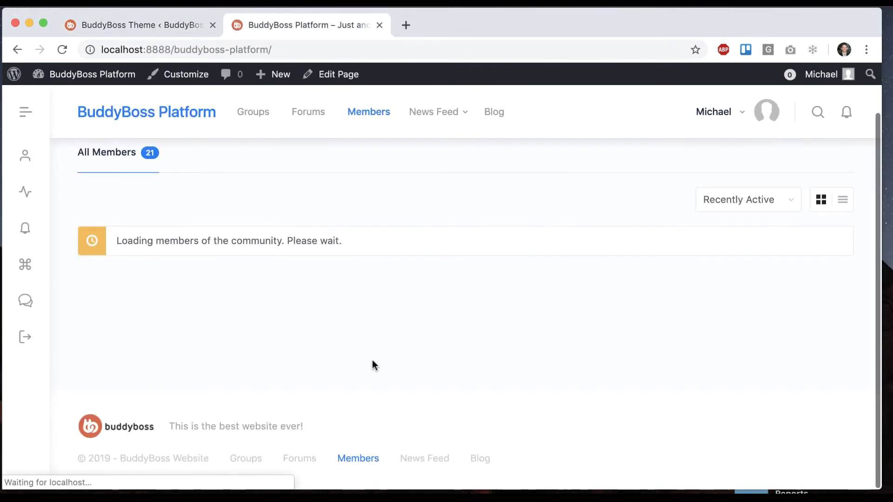
scroll(375, 366, "down", 10)
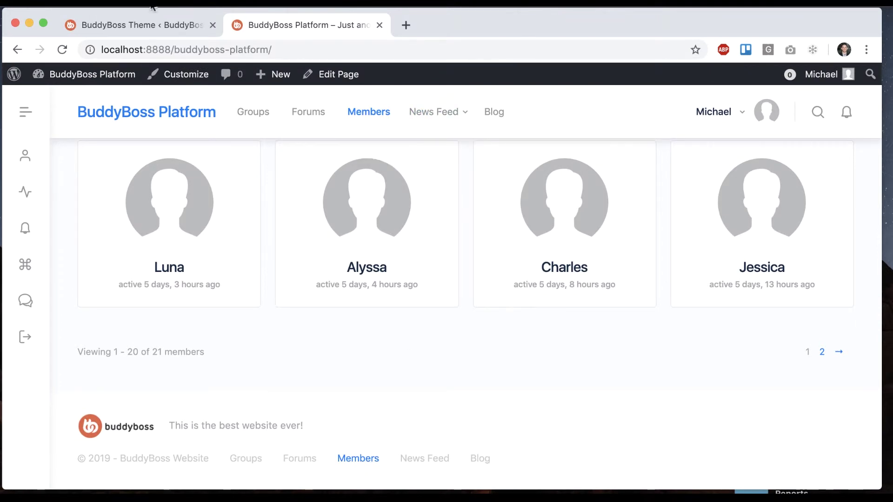
left_click(145, 26)
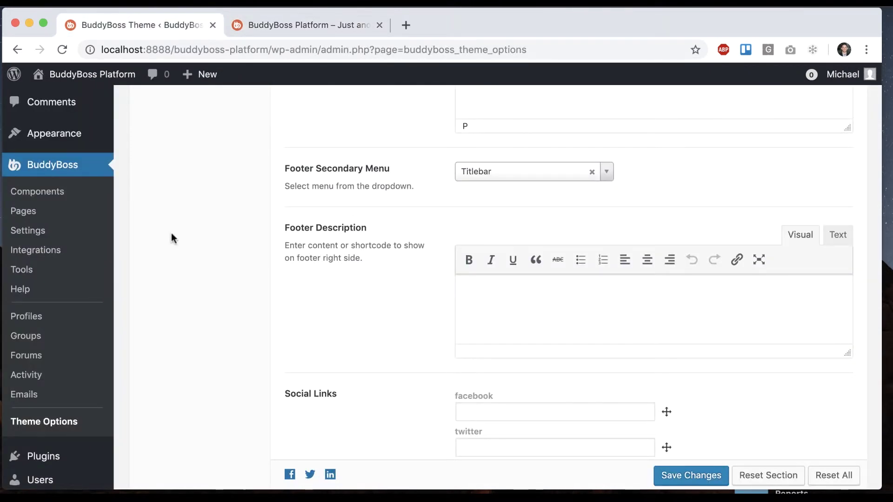
mouse_move(104, 138)
left_click(122, 194, "super")
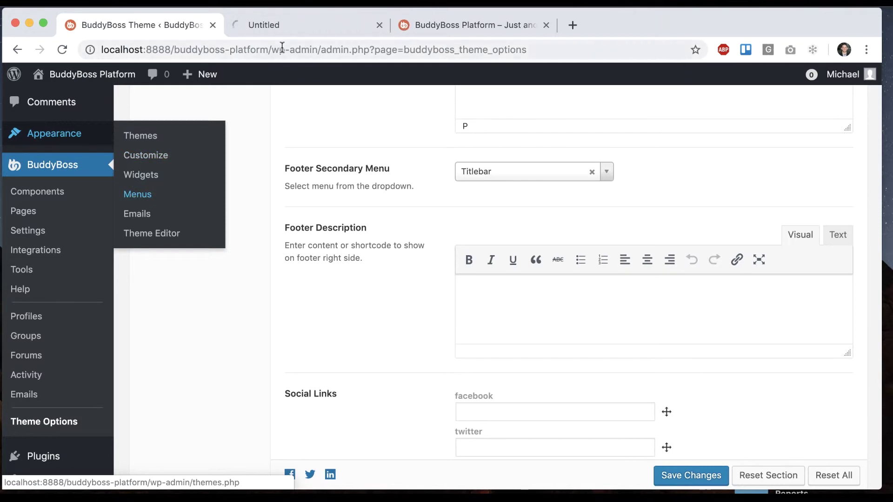
left_click_drag(291, 25, 158, 16)
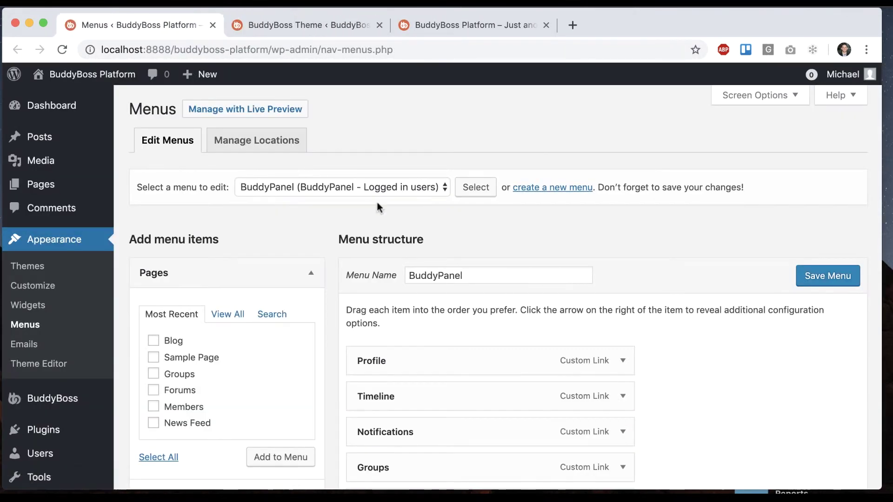
left_click(542, 190)
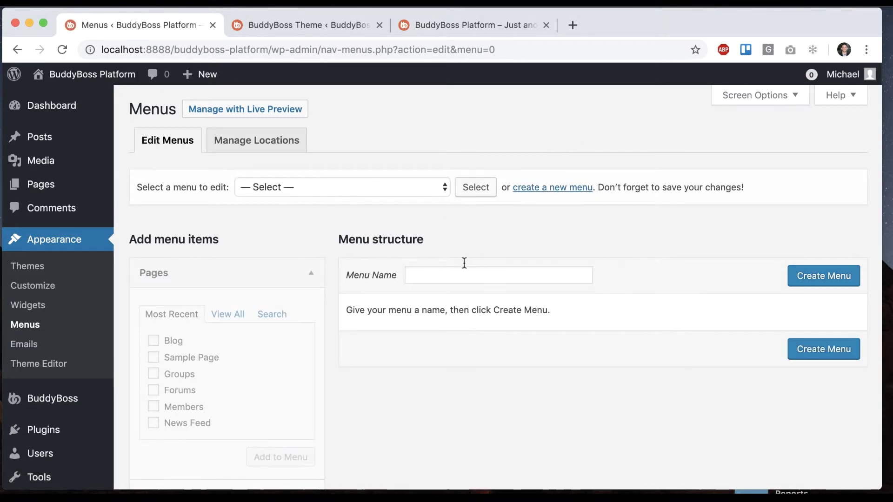
left_click(439, 275)
Step: Clear the Titlebar selection from the Footer Secondary Menu dropdown, leaving it empty
key("ctrl+Tab")
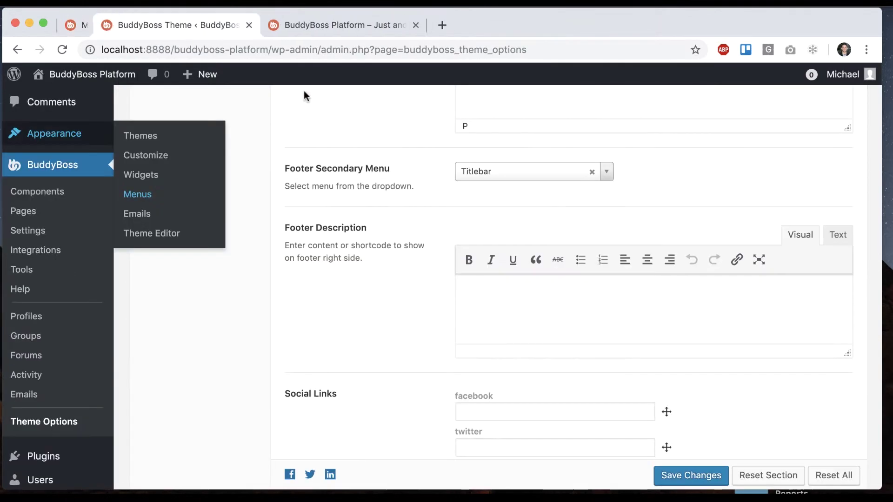
left_click(499, 168)
key("Up")
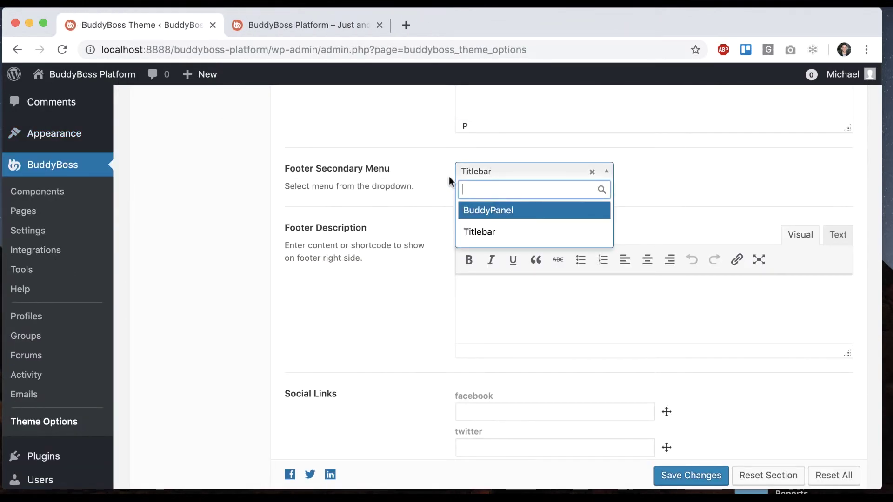
key("Escape")
left_click(470, 172)
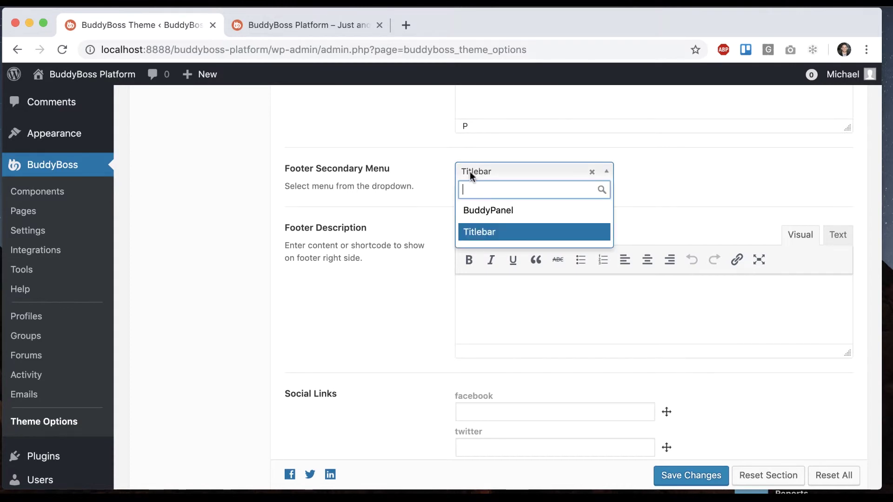
left_click(599, 173)
left_click(592, 172)
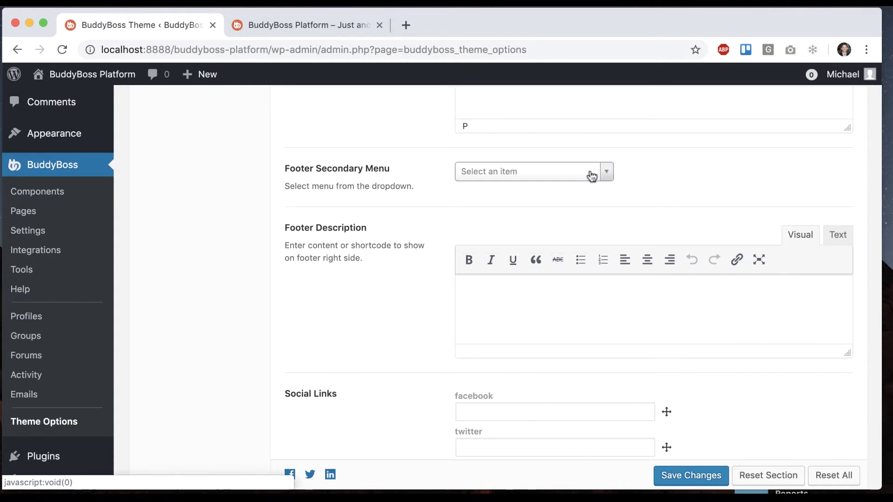
scroll(640, 177, "down", 3)
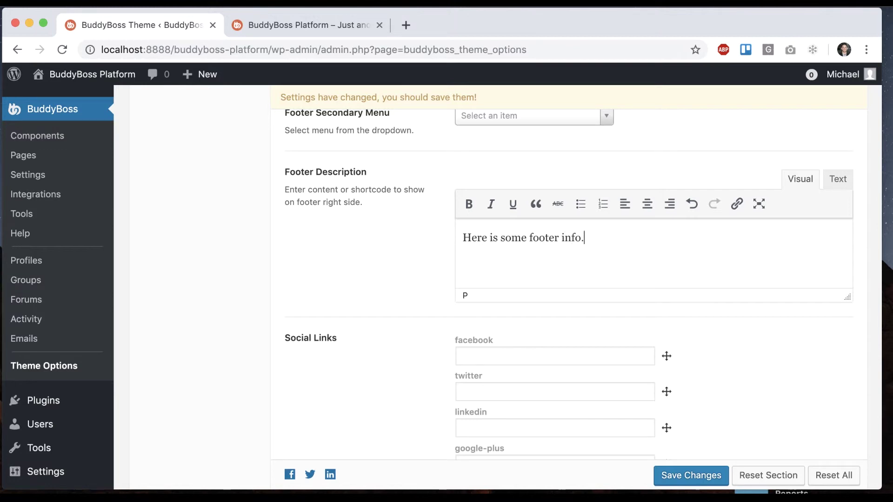
Step: Save the footer description 'Here is some footer info.' and reload the live site
left_click(682, 473)
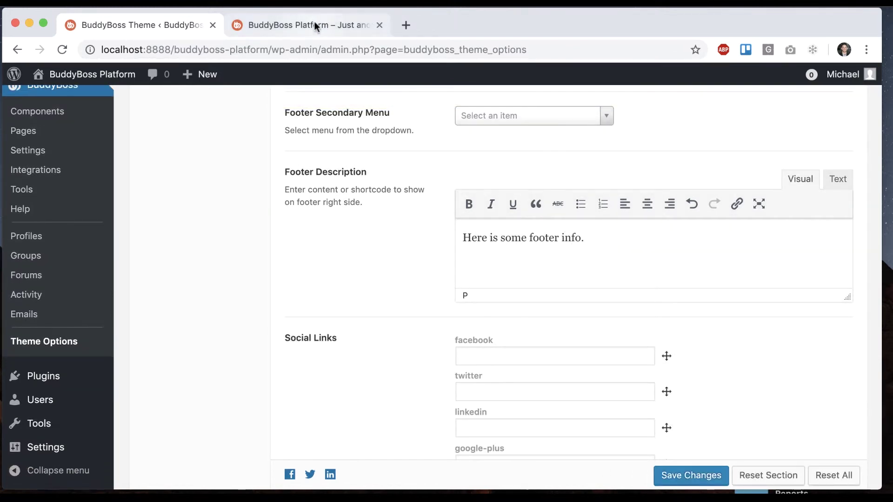
left_click(312, 23)
key("super+r")
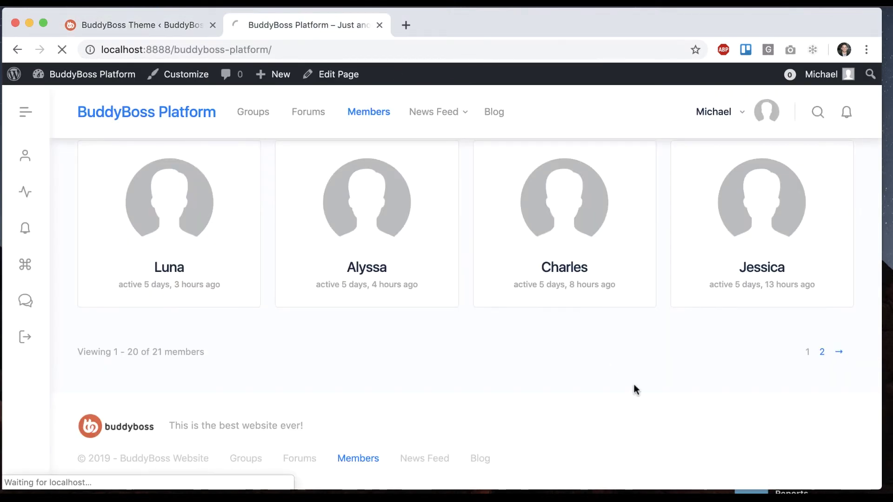
scroll(632, 391, "down", 10)
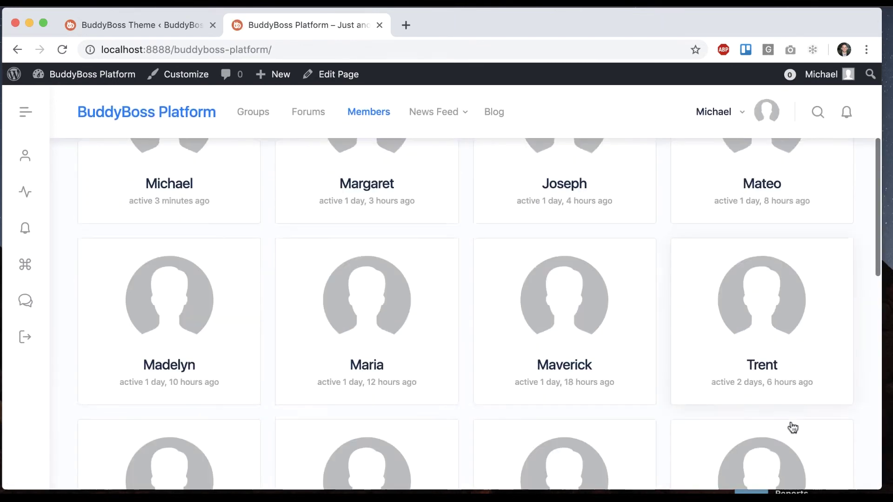
Step: Confirm 'Here is some footer info.' appears on the right of the live footer
left_click_drag(743, 437, 866, 443)
left_click(689, 431)
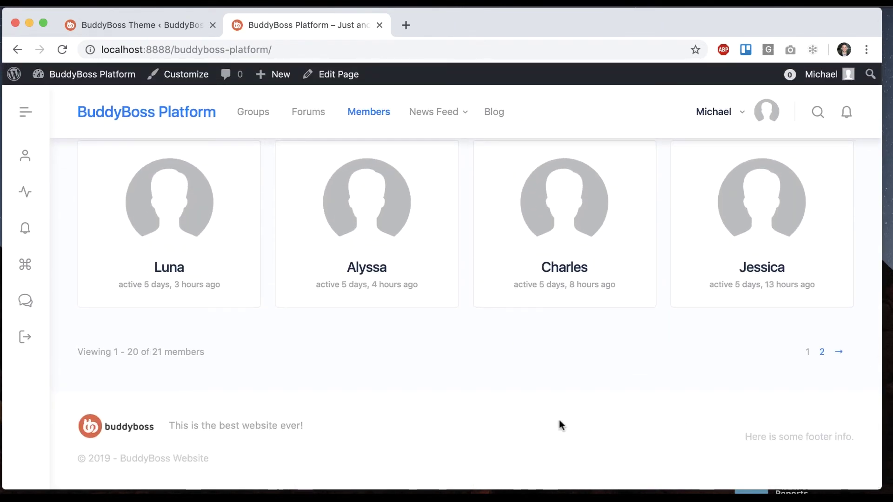
left_click(166, 26)
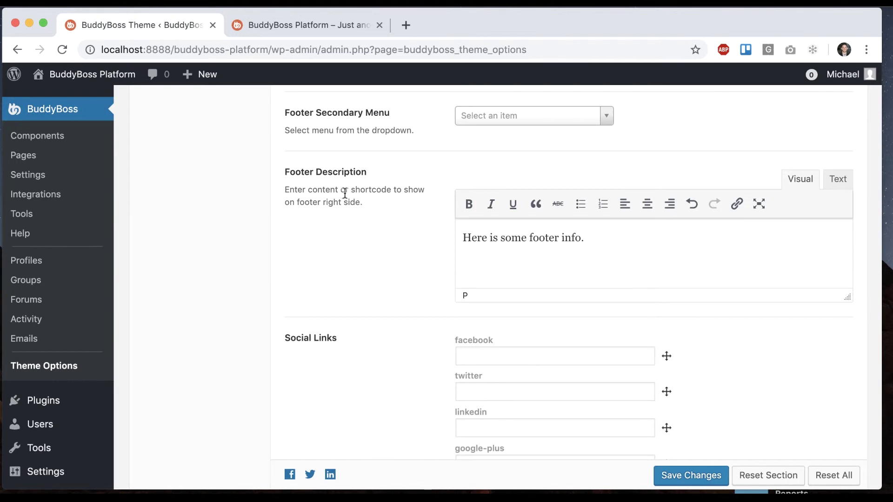
left_click(328, 28)
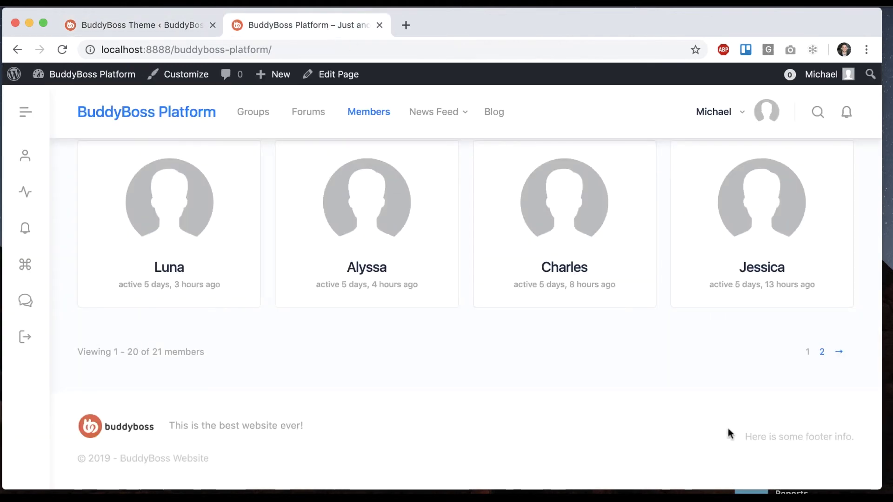
left_click_drag(746, 437, 857, 440)
left_click(857, 439)
left_click(171, 35)
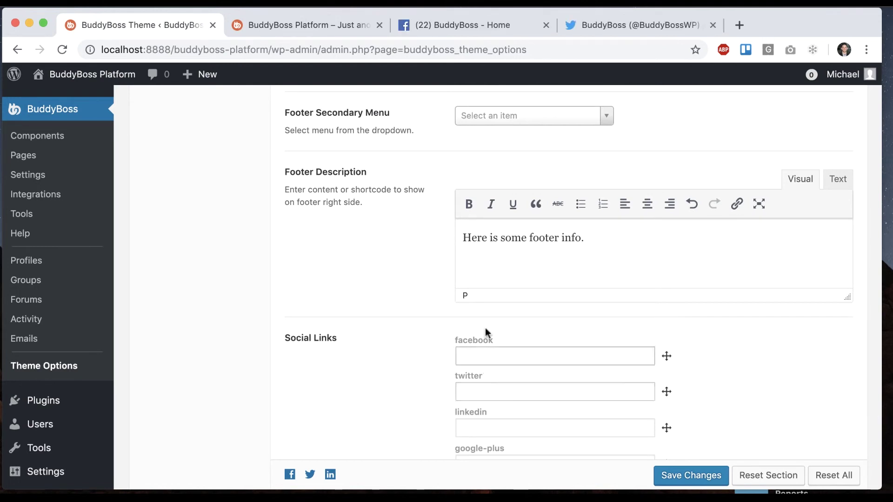
Step: Copy the BuddyBoss Facebook page URL into the facebook social link field
left_click(458, 25)
left_click(456, 43)
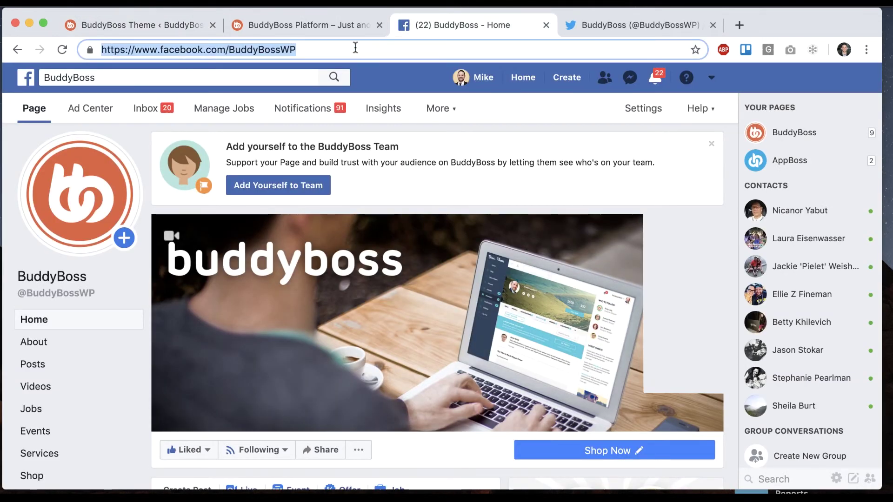
key("ctrl+c")
key("ctrl+w")
left_click(190, 28)
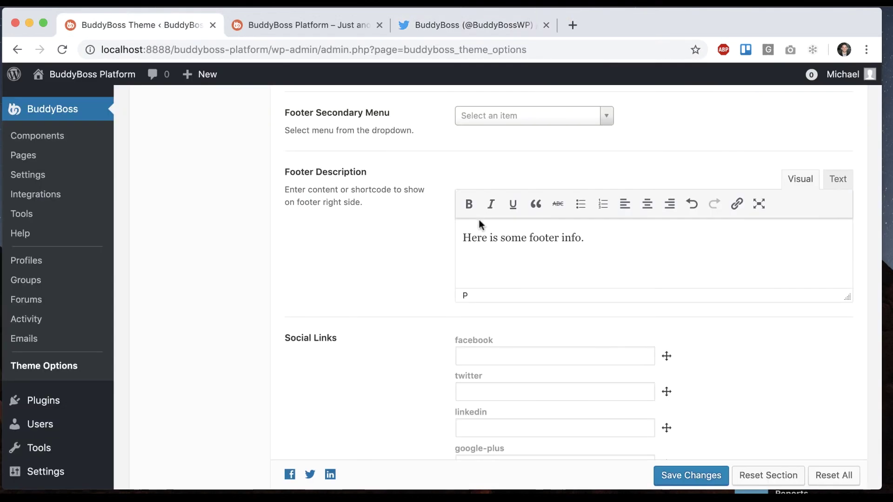
left_click(520, 356)
key("ctrl+v")
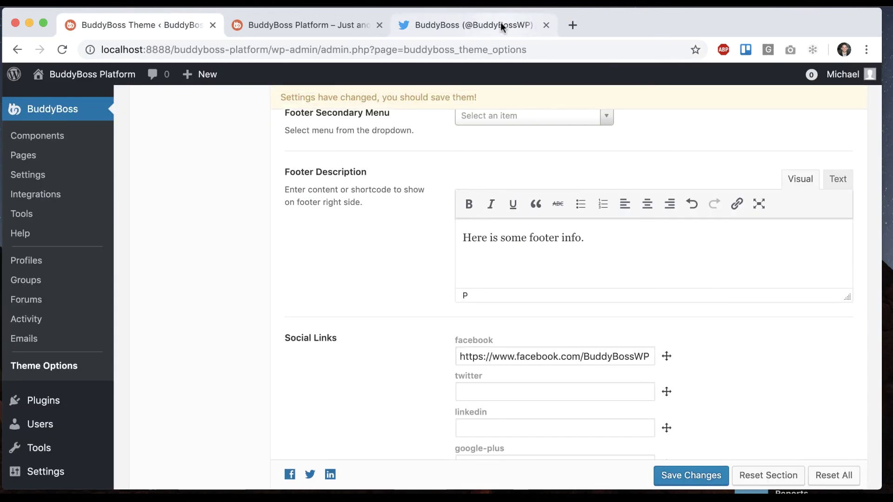
Step: Copy the BuddyBoss Twitter page URL into the twitter social link field
left_click(501, 21)
left_click(411, 50)
key("ctrl+c")
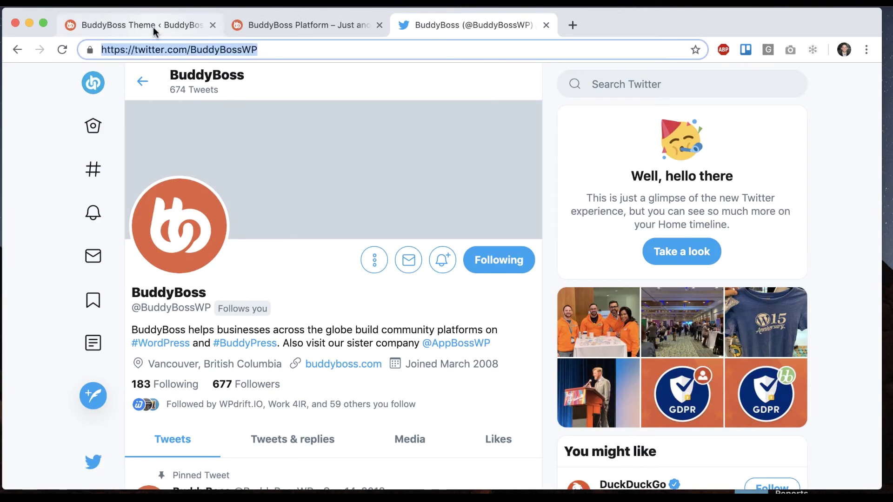
key("ctrl+w")
left_click(151, 27)
left_click(538, 394)
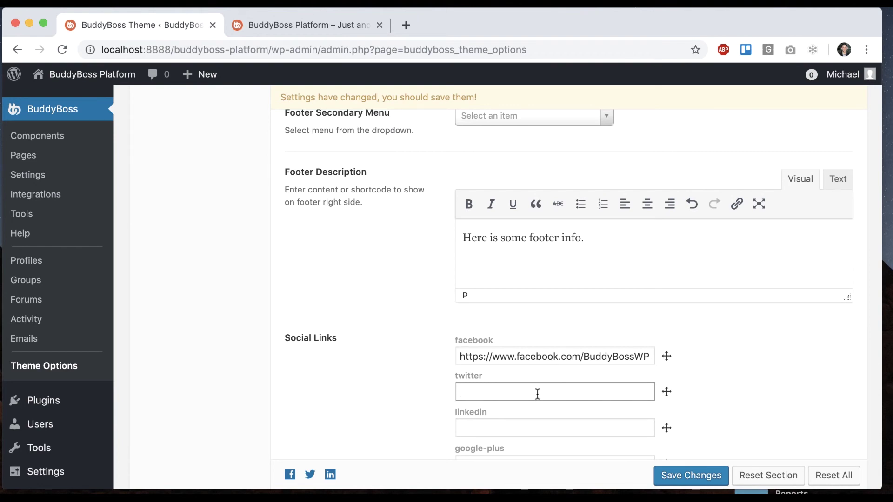
key("ctrl+v")
Step: Save the social links and reload the live site to see both footer icons
left_click(694, 476)
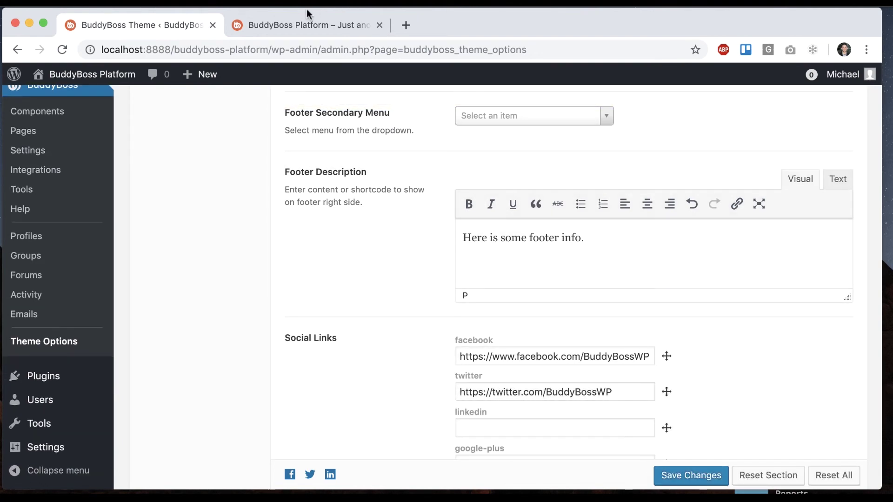
left_click(302, 24)
key("super+r")
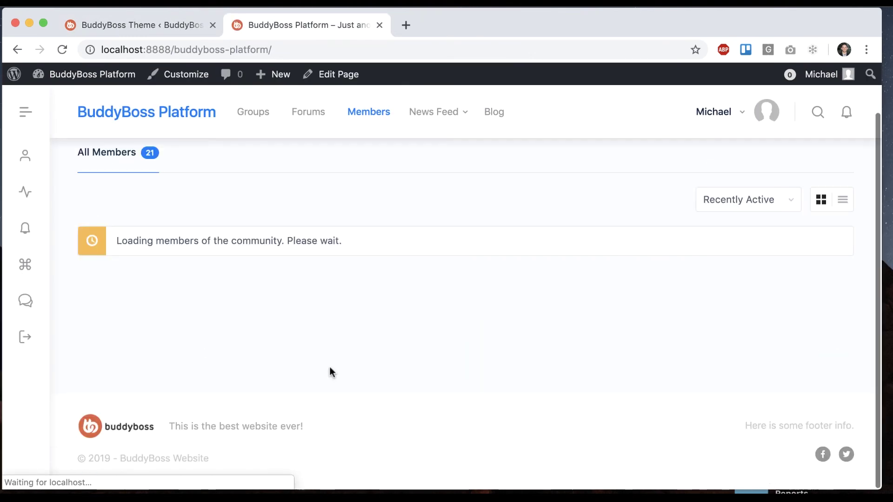
scroll(330, 372, "down", 10)
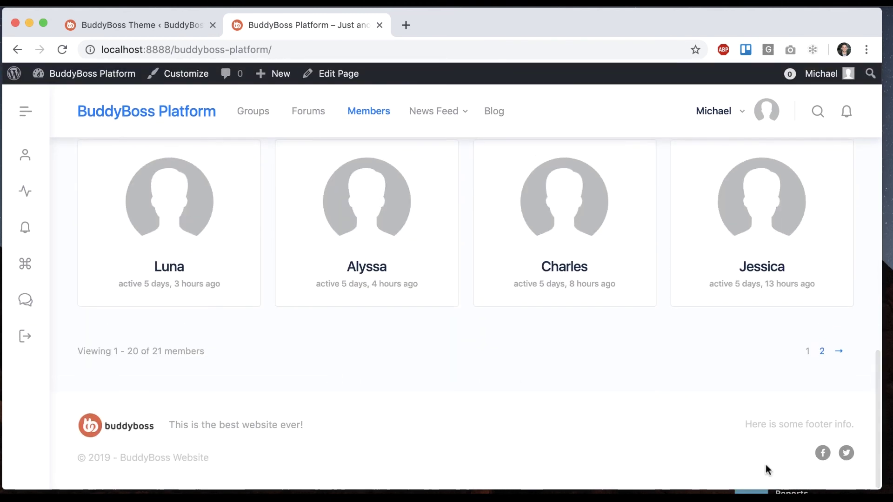